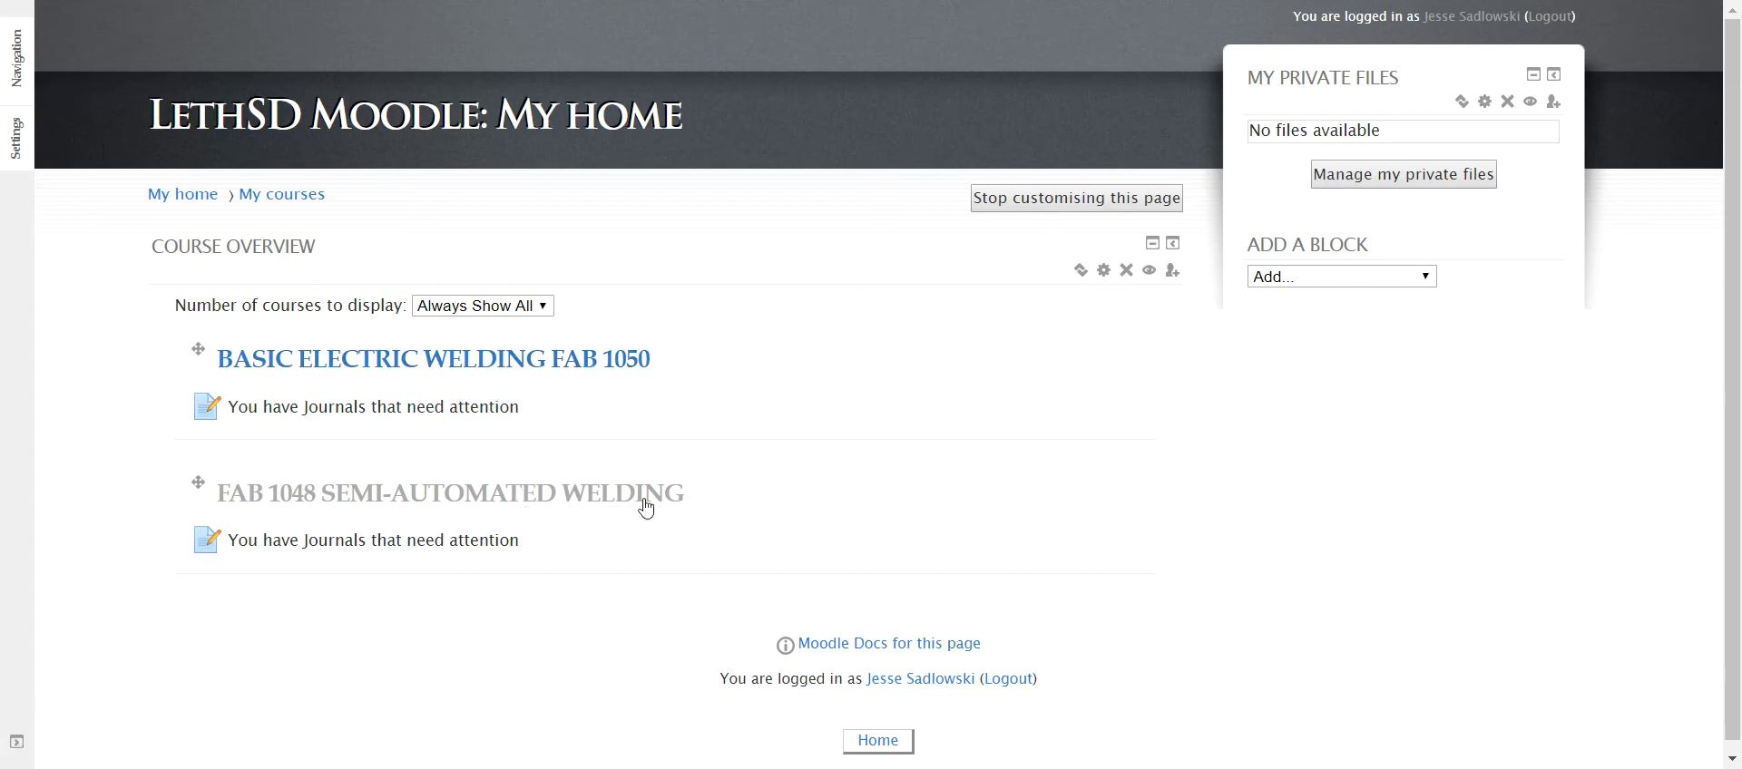
Open the Basic Electric Welding FAB 1050 course and start a backup of it
{"action": "left_click", "coordinate": [545, 375]}
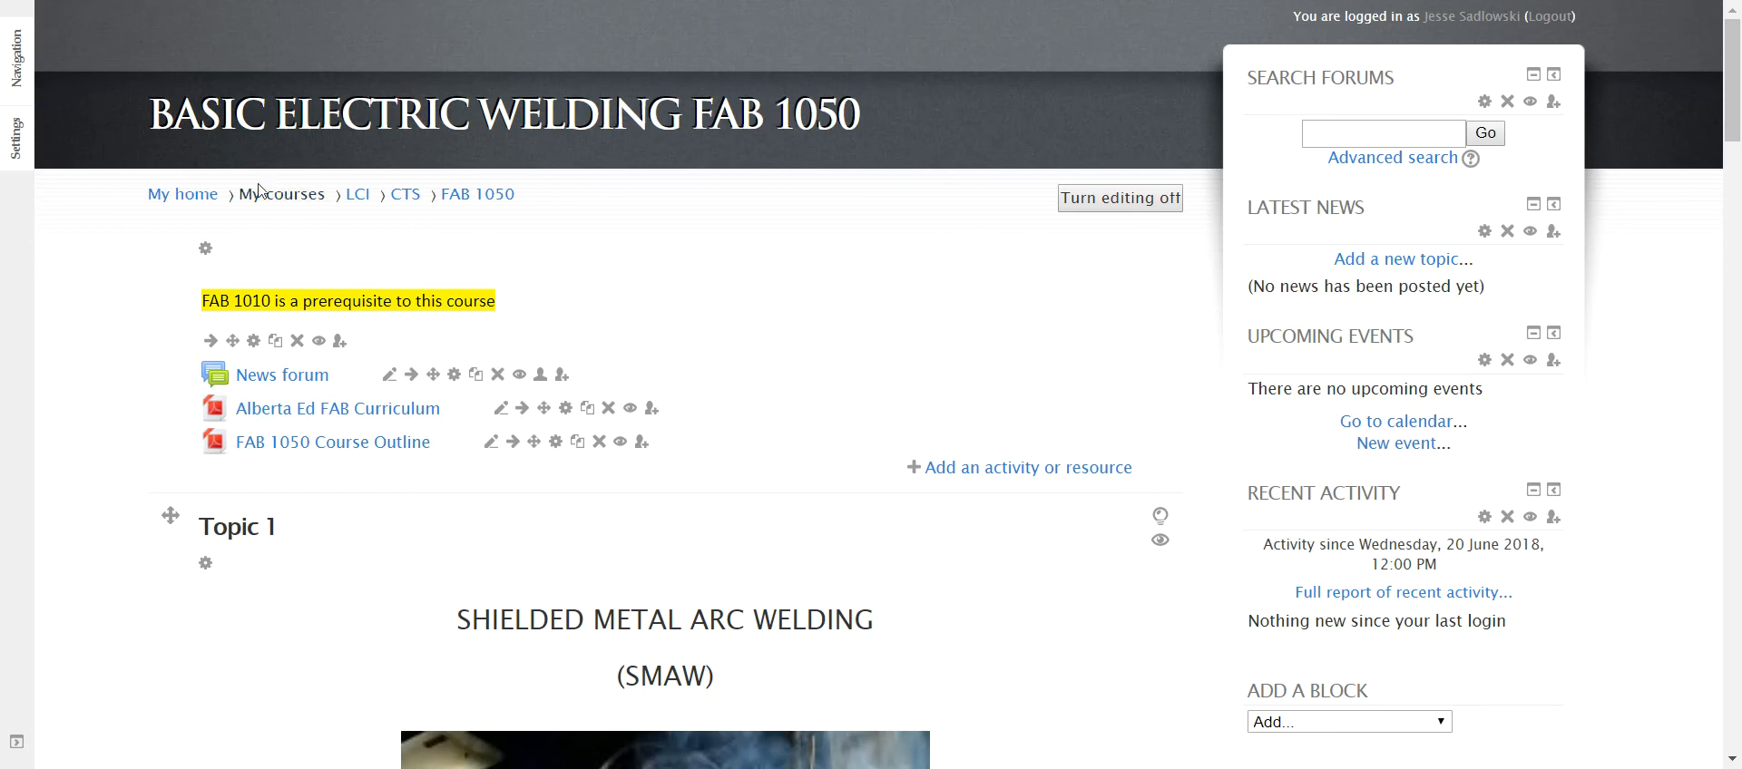
{"action": "left_click", "coordinate": [24, 145]}
{"action": "left_click", "coordinate": [20, 147]}
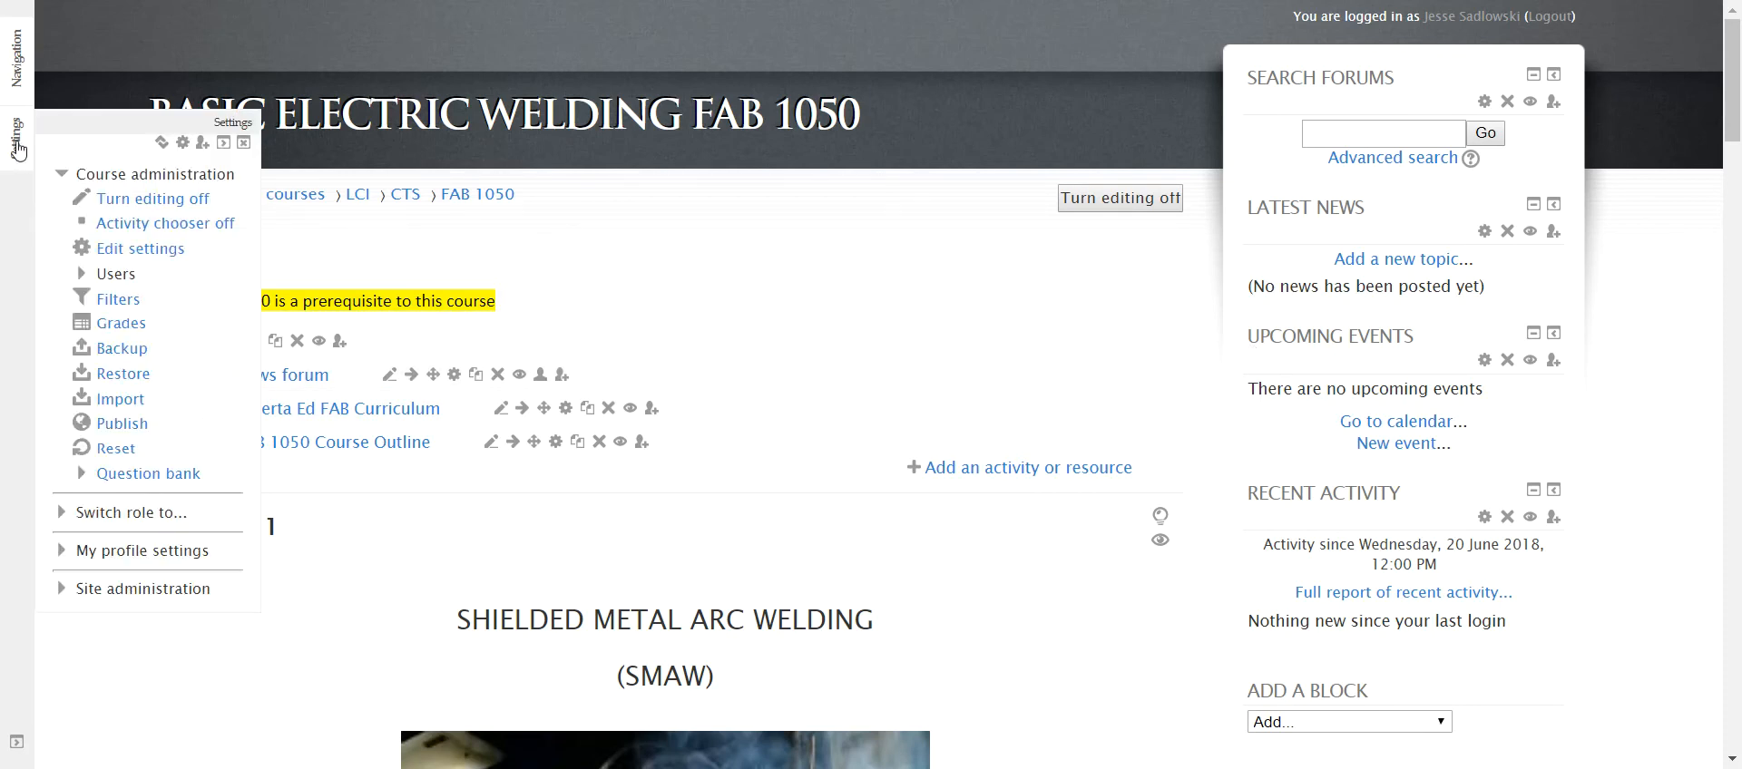
{"action": "left_click", "coordinate": [125, 360]}
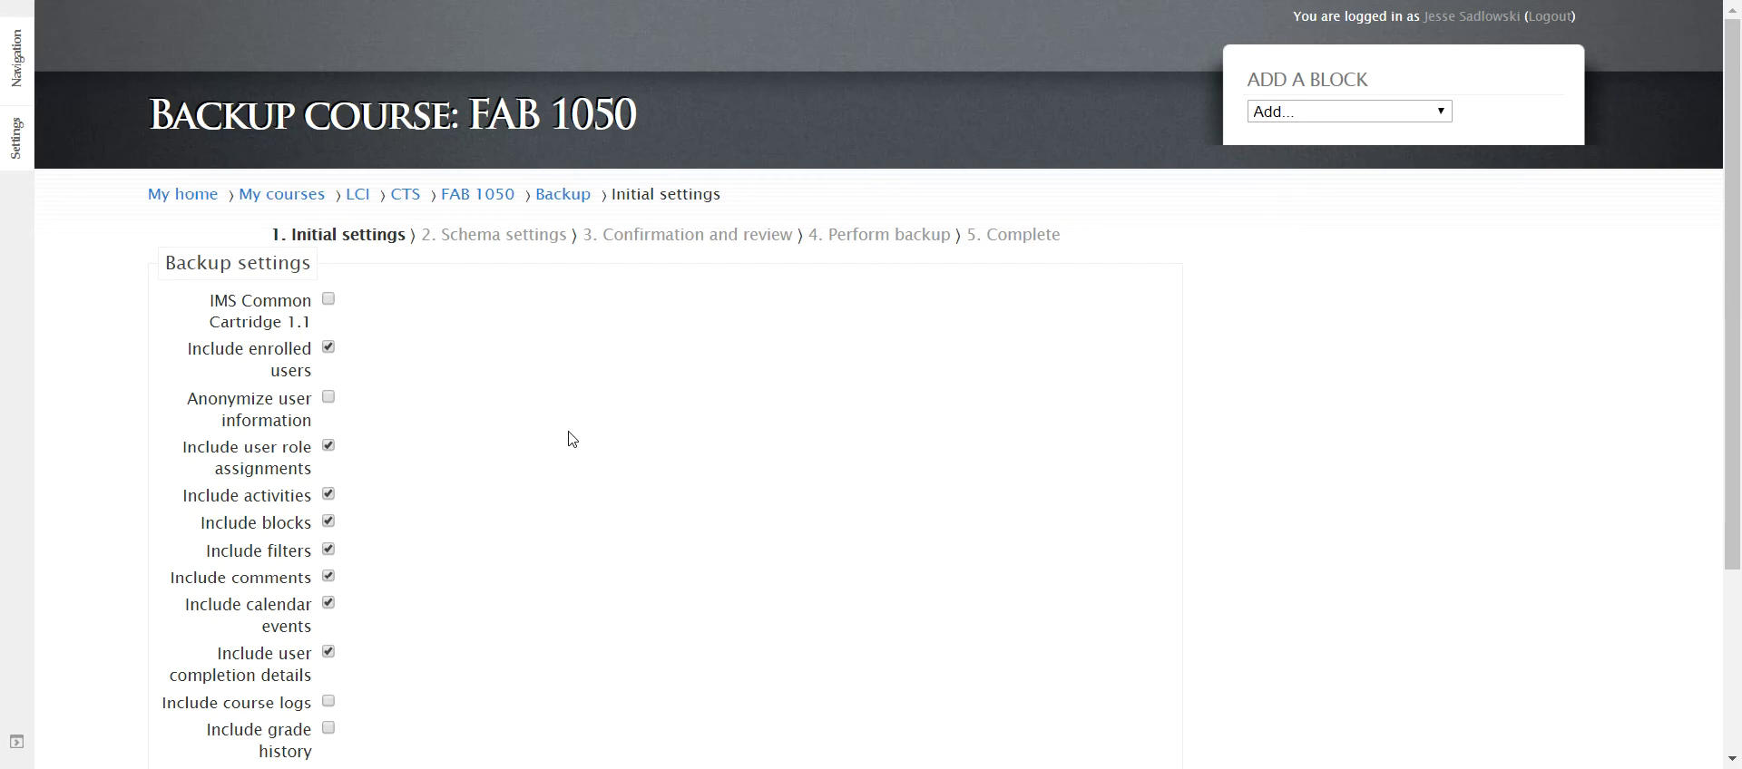
Review the initial backup settings, keep the defaults, and continue to the schema settings
{"action": "scroll", "coordinate": [572, 440], "scroll_direction": "down", "scroll_amount": 3}
{"action": "scroll", "coordinate": [573, 440], "scroll_direction": "up", "scroll_amount": 3}
{"action": "scroll", "coordinate": [572, 440], "scroll_direction": "down", "scroll_amount": 3}
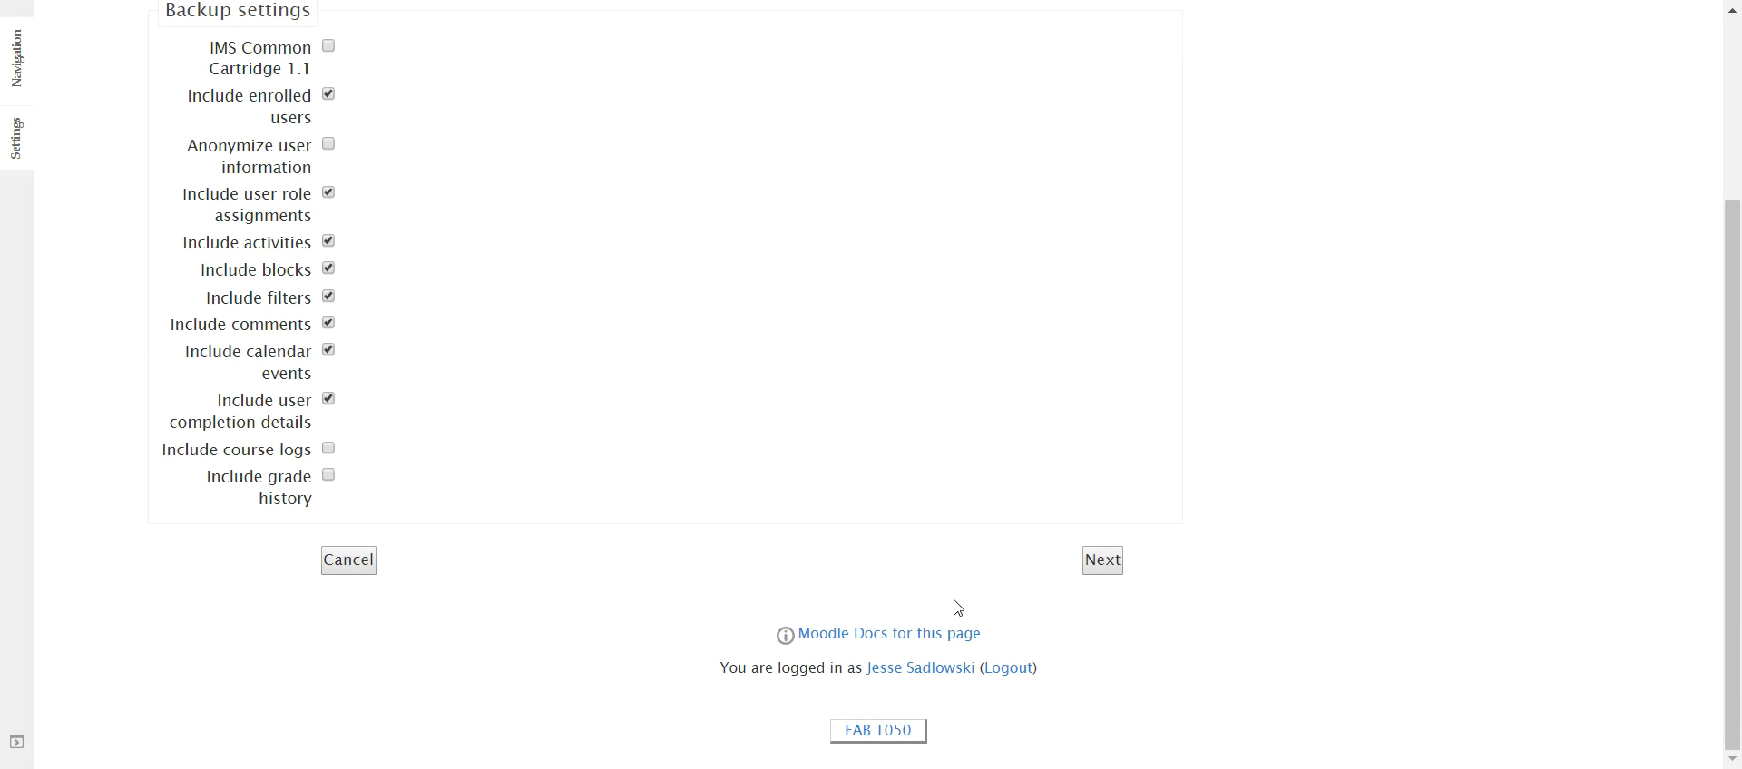
{"action": "left_click", "coordinate": [1106, 567]}
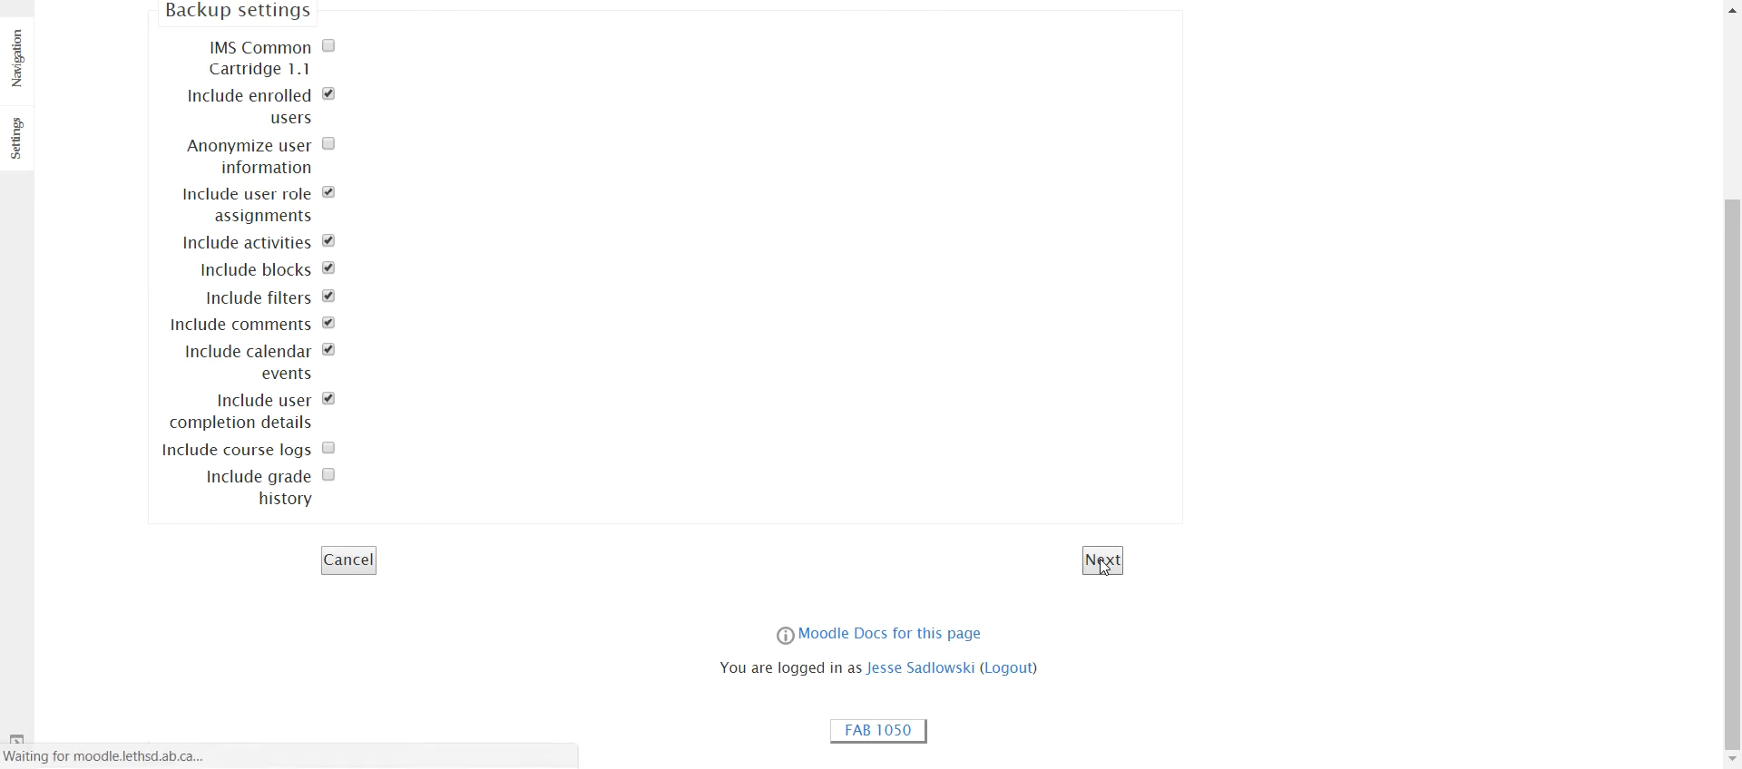
Exclude the user data of the empty Topics 5 to 10 from the backup
{"action": "scroll", "coordinate": [1034, 569], "scroll_direction": "down", "scroll_amount": 5}
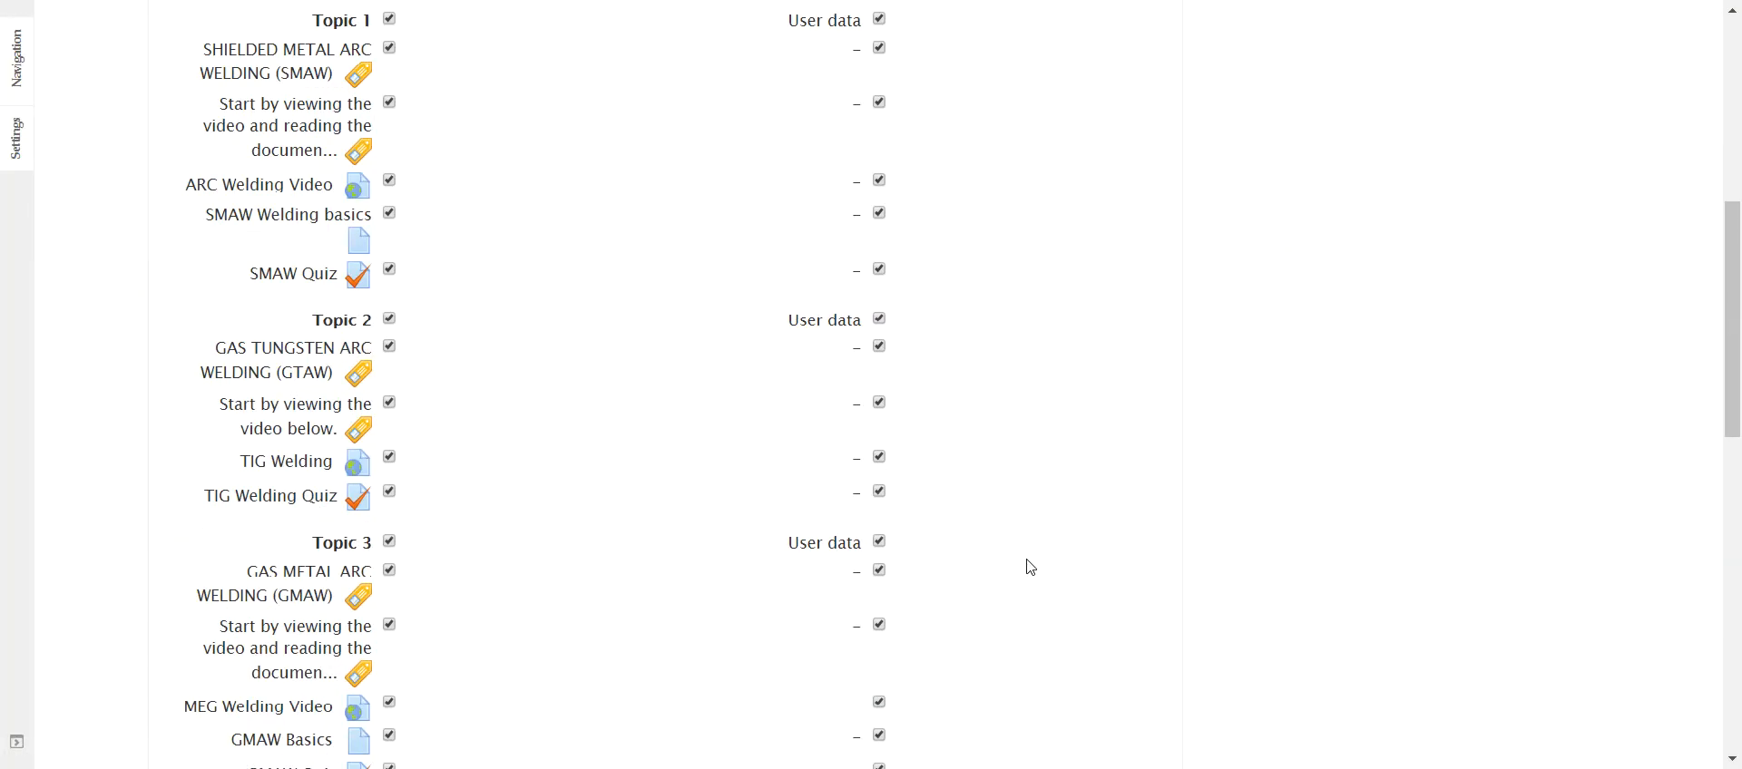
{"action": "scroll", "coordinate": [1028, 567], "scroll_direction": "down", "scroll_amount": 10}
{"action": "left_click", "coordinate": [883, 386]}
{"action": "left_click", "coordinate": [883, 430]}
{"action": "left_click", "coordinate": [883, 474]}
{"action": "left_click", "coordinate": [880, 519]}
{"action": "left_click", "coordinate": [880, 564]}
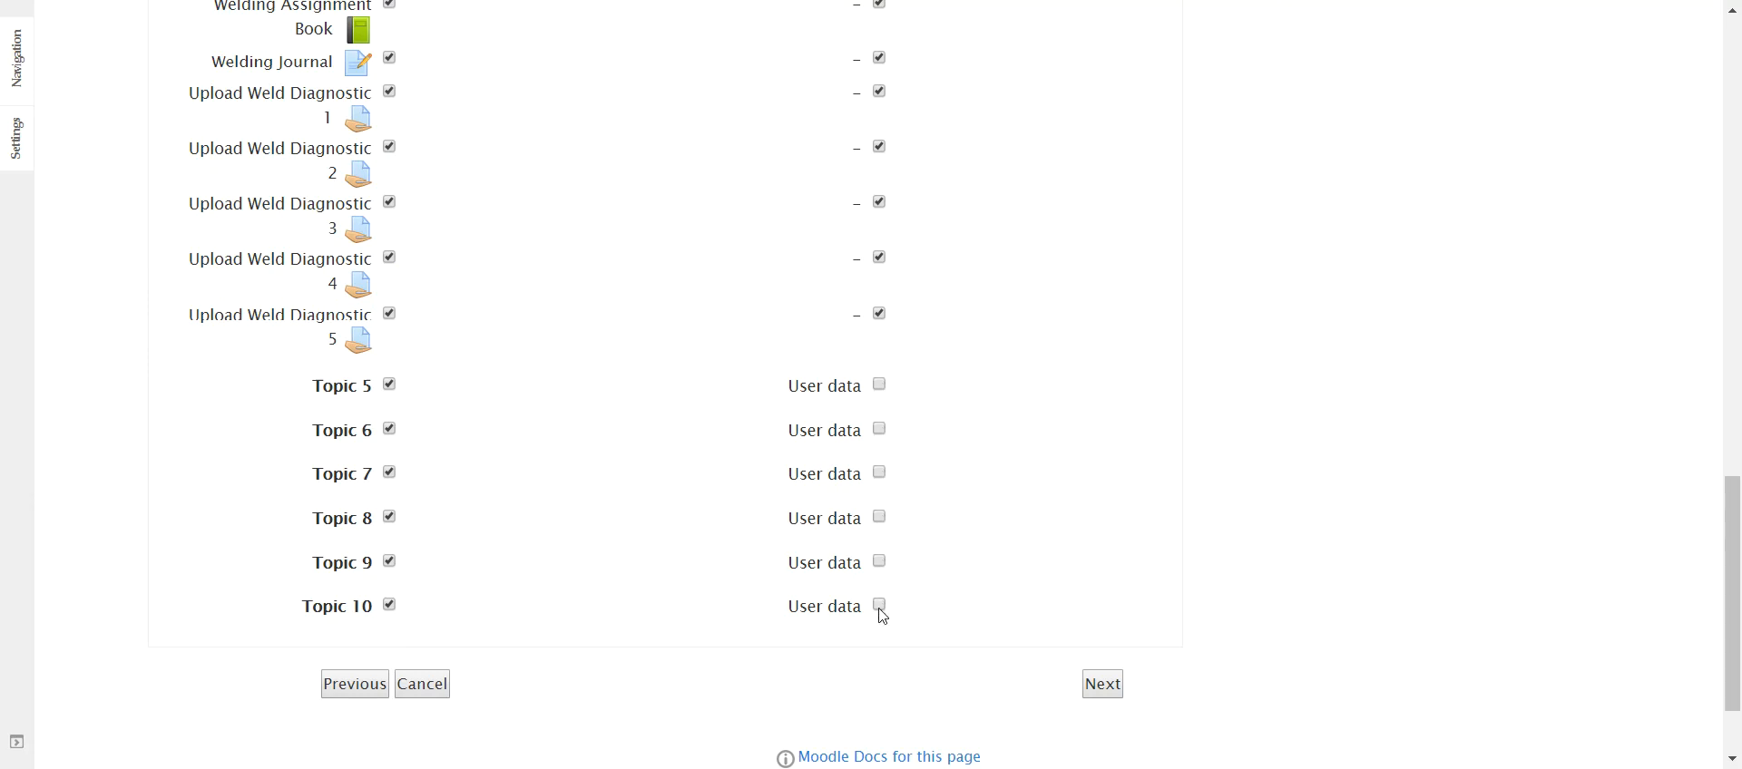
Exclude the empty Topics 5 to 10 from the backup
{"action": "left_click", "coordinate": [391, 391]}
{"action": "left_click", "coordinate": [390, 430]}
{"action": "left_click", "coordinate": [391, 473]}
{"action": "left_click", "coordinate": [392, 521]}
{"action": "left_click", "coordinate": [392, 607]}
{"action": "left_click", "coordinate": [390, 562]}
Exclude the user data of all sections and activities from the backup at once
{"action": "scroll", "coordinate": [411, 563], "scroll_direction": "up", "scroll_amount": 10}
{"action": "scroll", "coordinate": [411, 563], "scroll_direction": "up", "scroll_amount": 3}
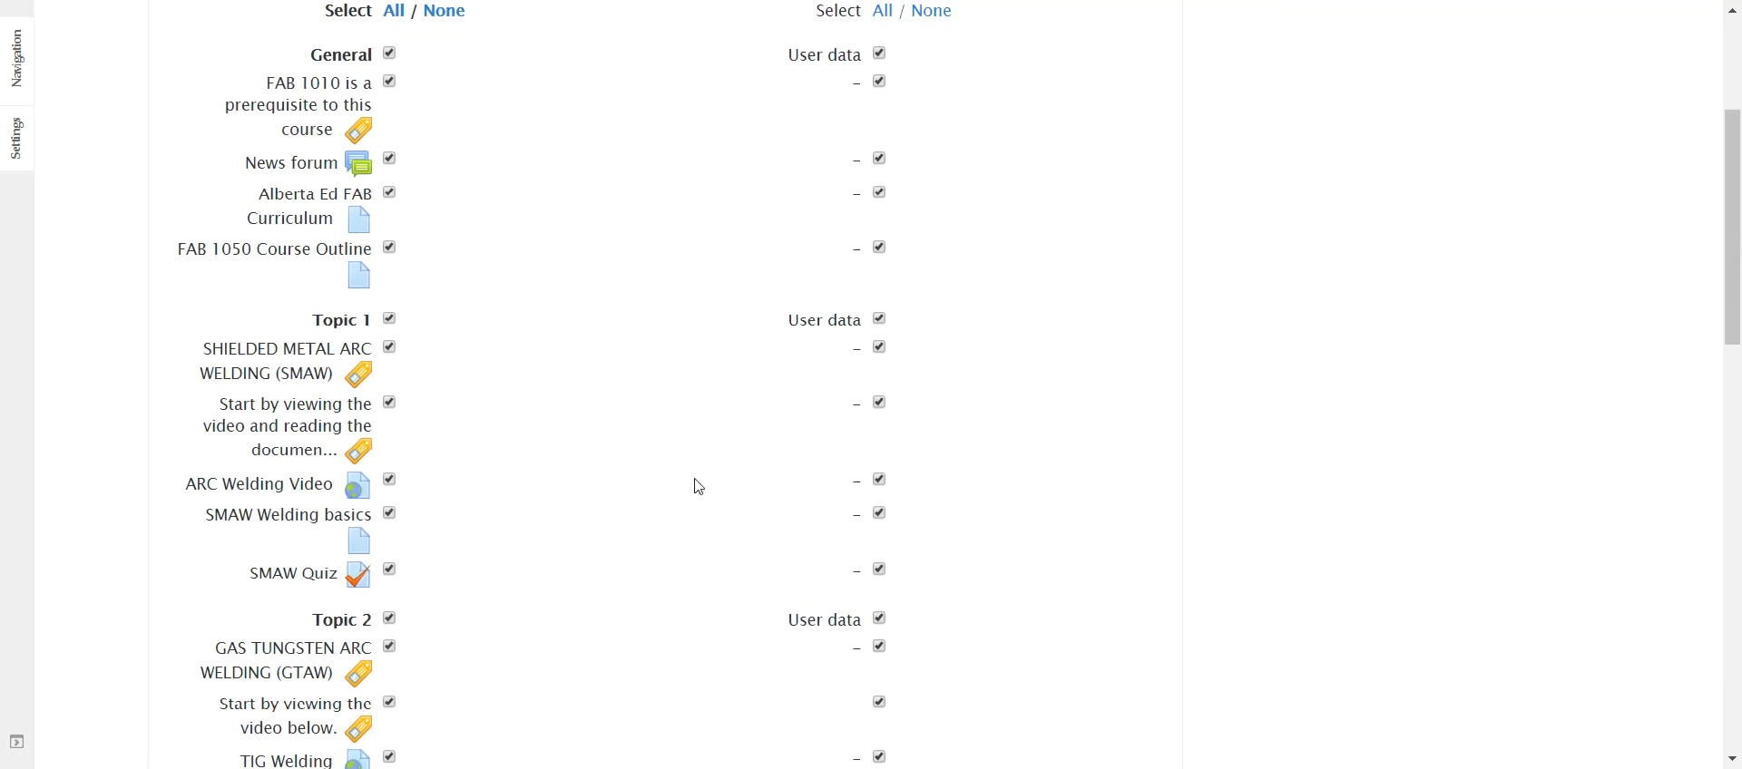
{"action": "left_click", "coordinate": [880, 319]}
{"action": "scroll", "coordinate": [883, 326], "scroll_direction": "up", "scroll_amount": 3}
{"action": "left_click", "coordinate": [879, 352]}
{"action": "scroll", "coordinate": [879, 397], "scroll_direction": "down", "scroll_amount": 5}
{"action": "scroll", "coordinate": [879, 397], "scroll_direction": "up", "scroll_amount": 5}
{"action": "left_click", "coordinate": [882, 312]}
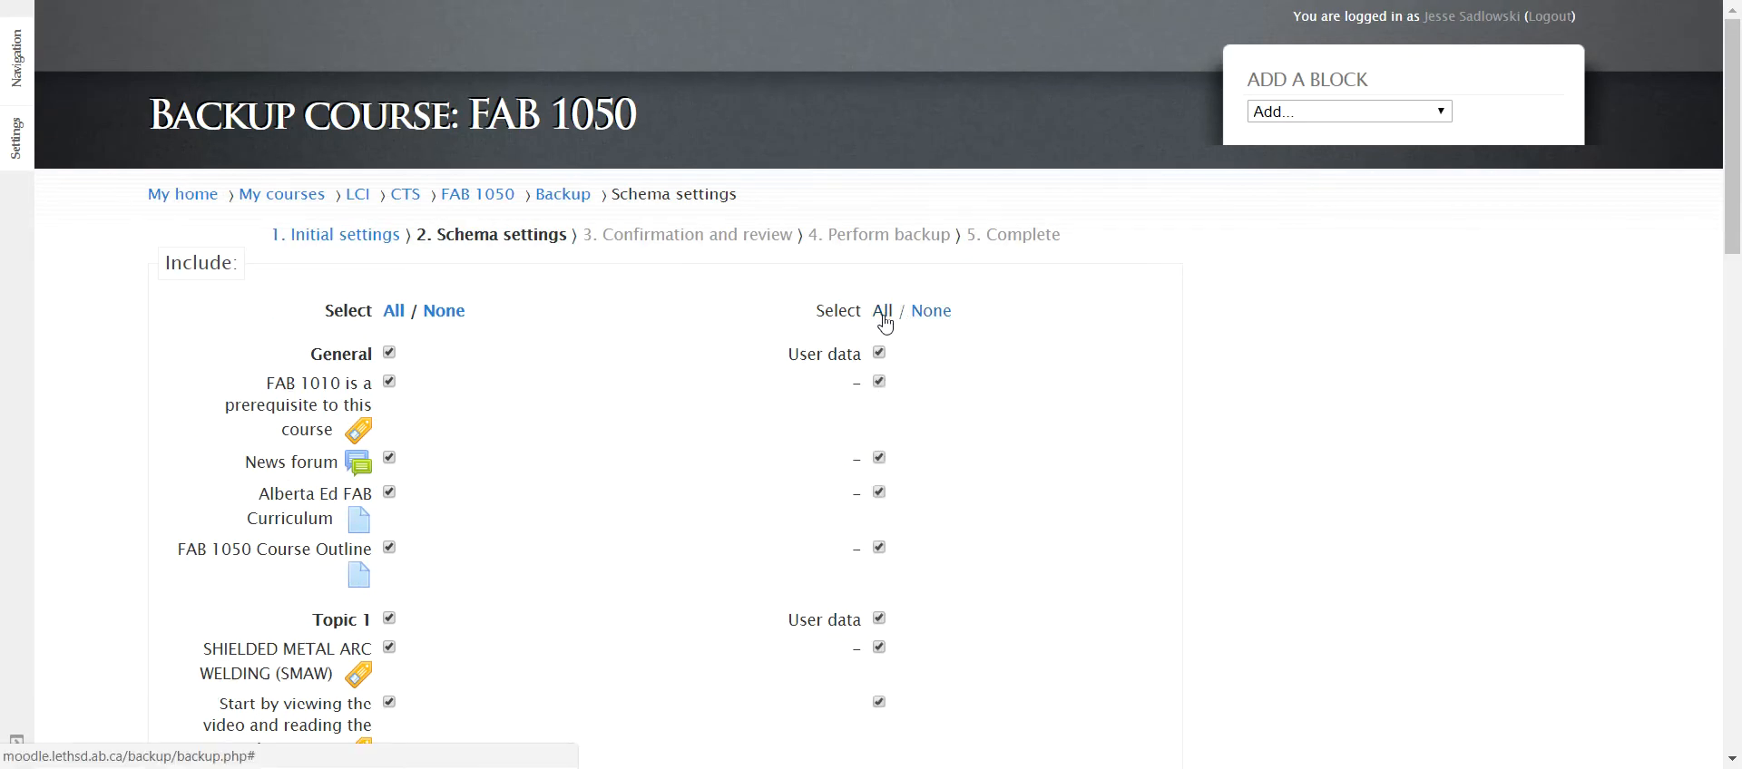
{"action": "left_click", "coordinate": [933, 314]}
Check the list of included items and continue to the backup's confirmation and review stage
{"action": "scroll", "coordinate": [937, 345], "scroll_direction": "down", "scroll_amount": 15}
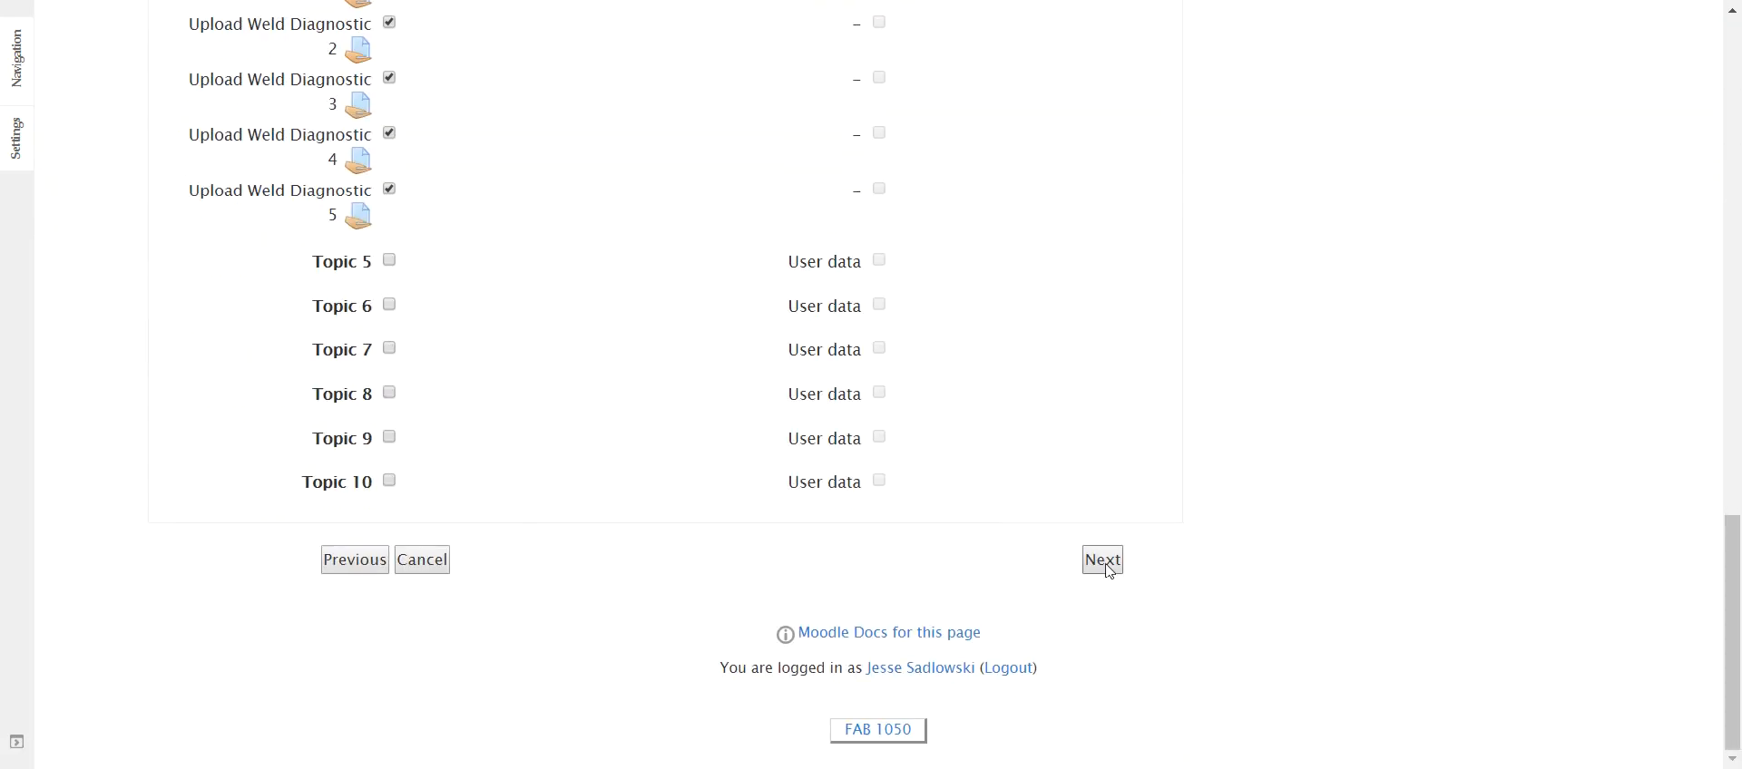
{"action": "scroll", "coordinate": [984, 511], "scroll_direction": "up", "scroll_amount": 15}
{"action": "scroll", "coordinate": [958, 505], "scroll_direction": "down", "scroll_amount": 13}
{"action": "left_click", "coordinate": [1102, 561]}
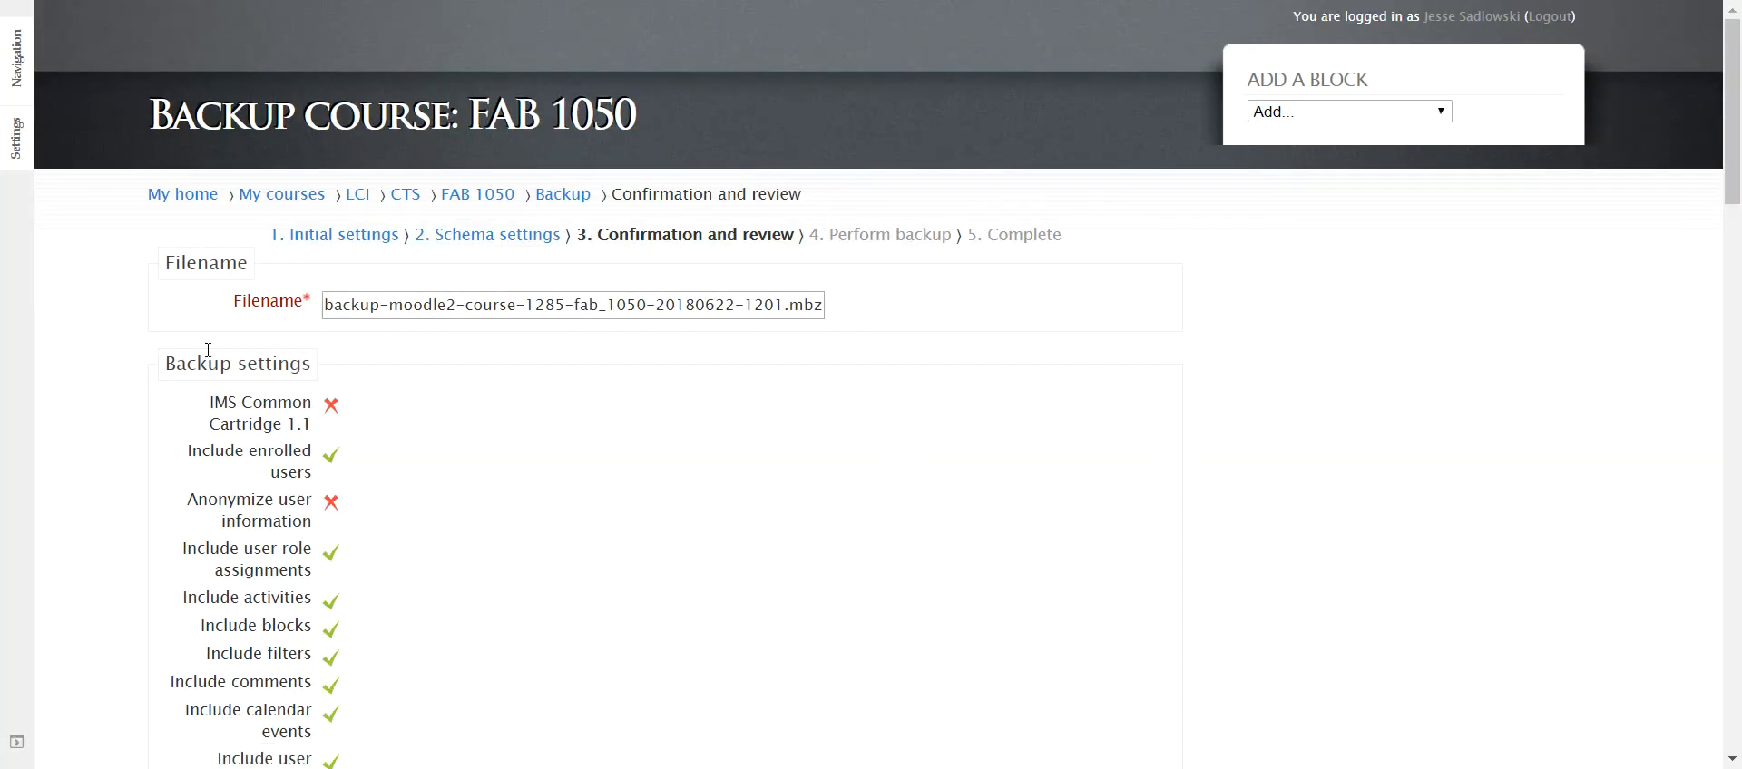
Rename the backup file to fab1050_2018.mbz
{"action": "left_click_drag", "start_coordinate": [781, 302], "coordinate": [309, 306]}
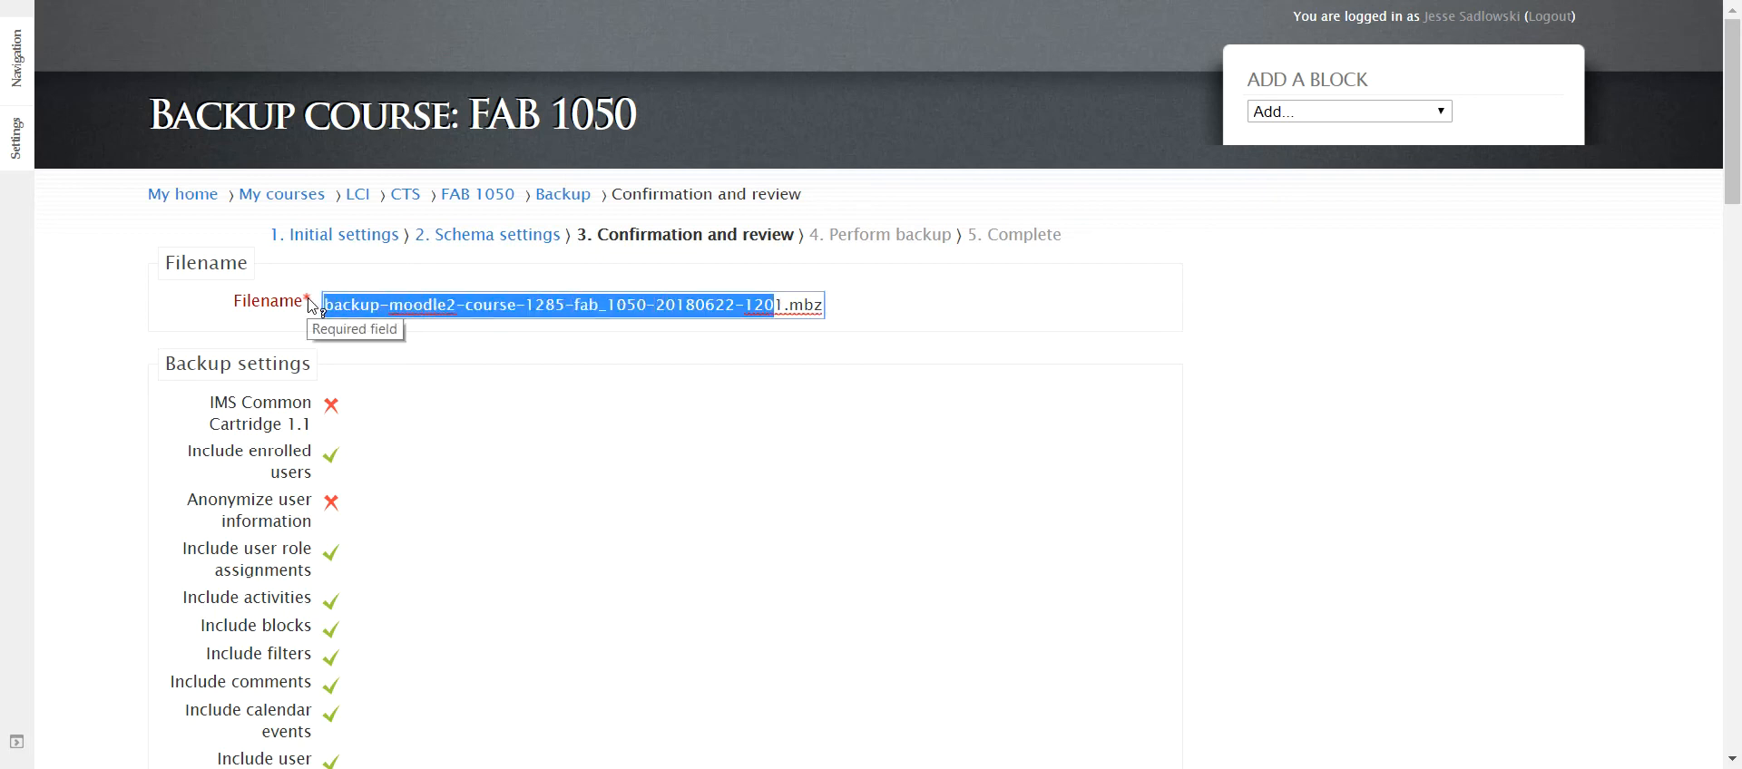
{"action": "key", "text": "BackSpace"}
{"action": "key", "text": "Delete"}
{"action": "key", "text": "Delete"}
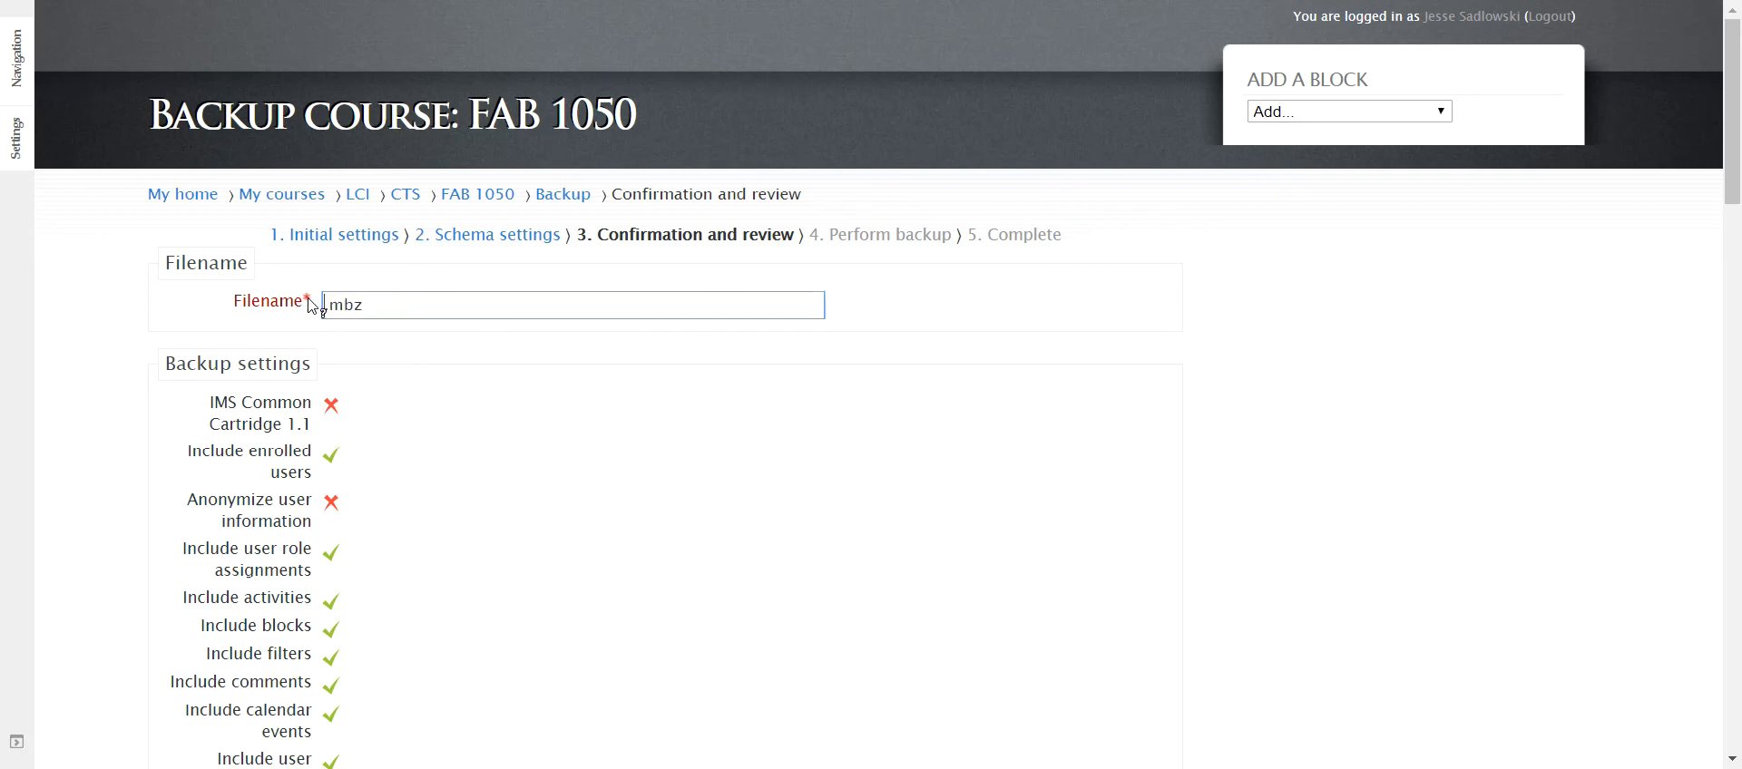
{"action": "type", "text": "fab1050"}
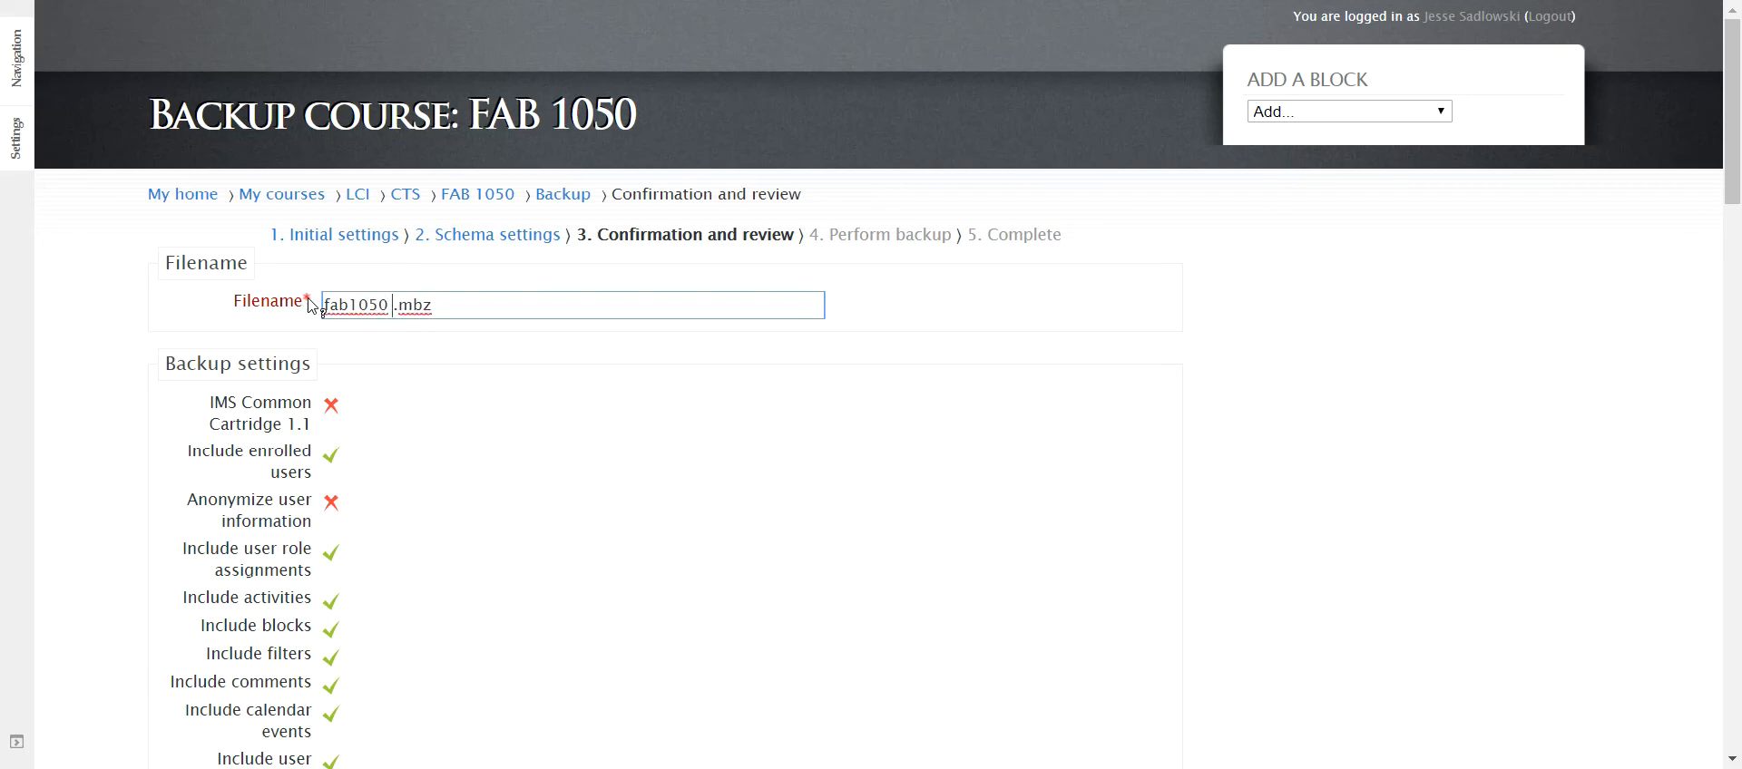
{"action": "key", "text": "BackSpace"}
{"action": "type", "text": "_20189"}
{"action": "key", "text": "BackSpace"}
{"action": "left_click", "coordinate": [331, 307]}
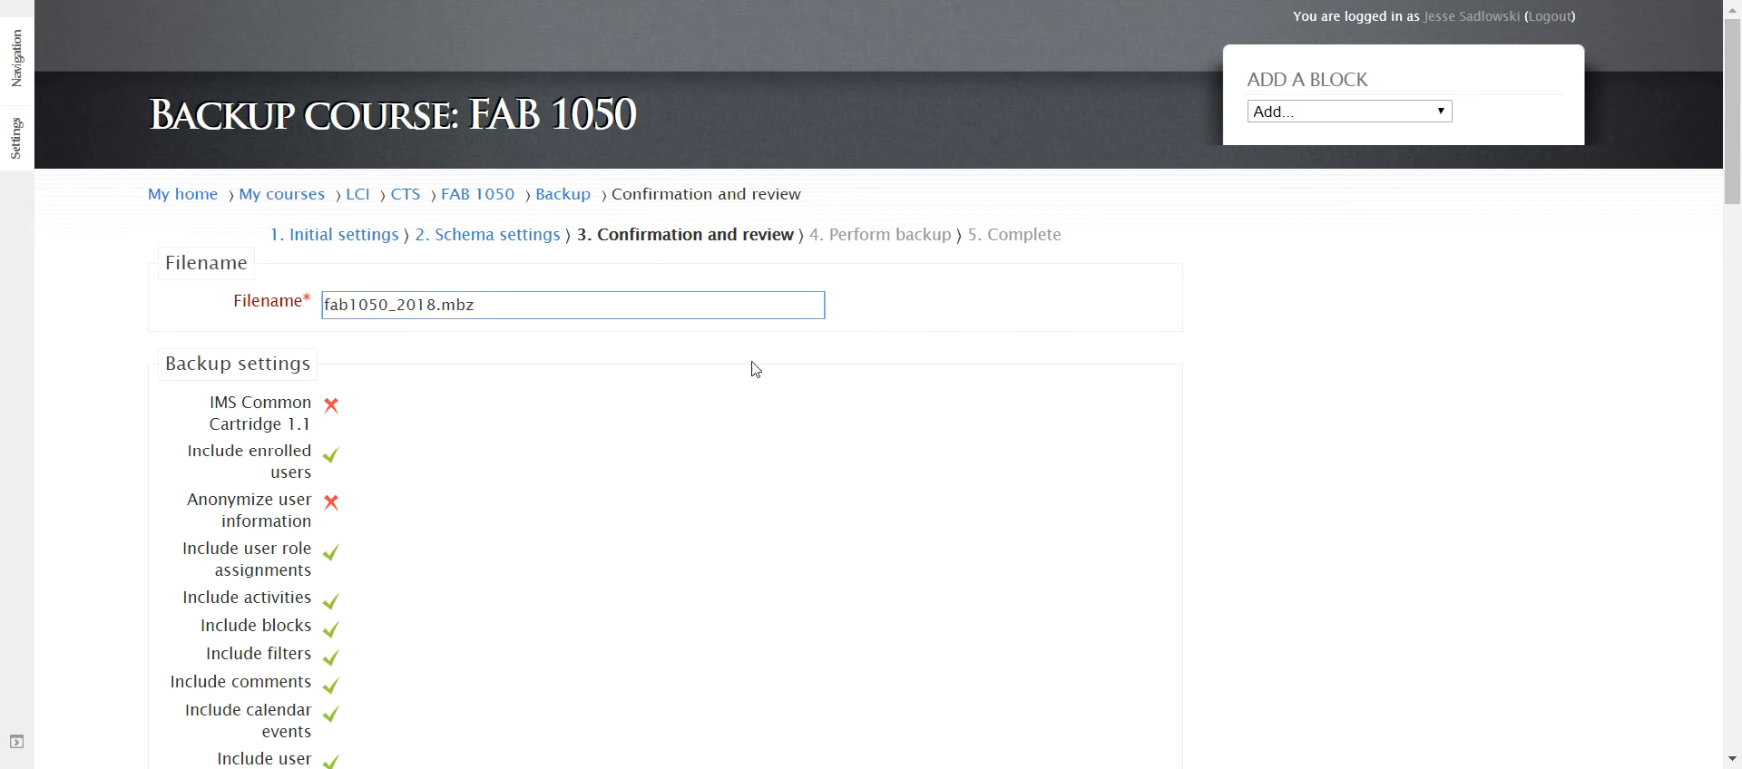
Perform the FAB 1050 course backup with the reviewed settings
{"action": "scroll", "coordinate": [734, 408], "scroll_direction": "down", "scroll_amount": 20}
{"action": "scroll", "coordinate": [735, 409], "scroll_direction": "down", "scroll_amount": 5}
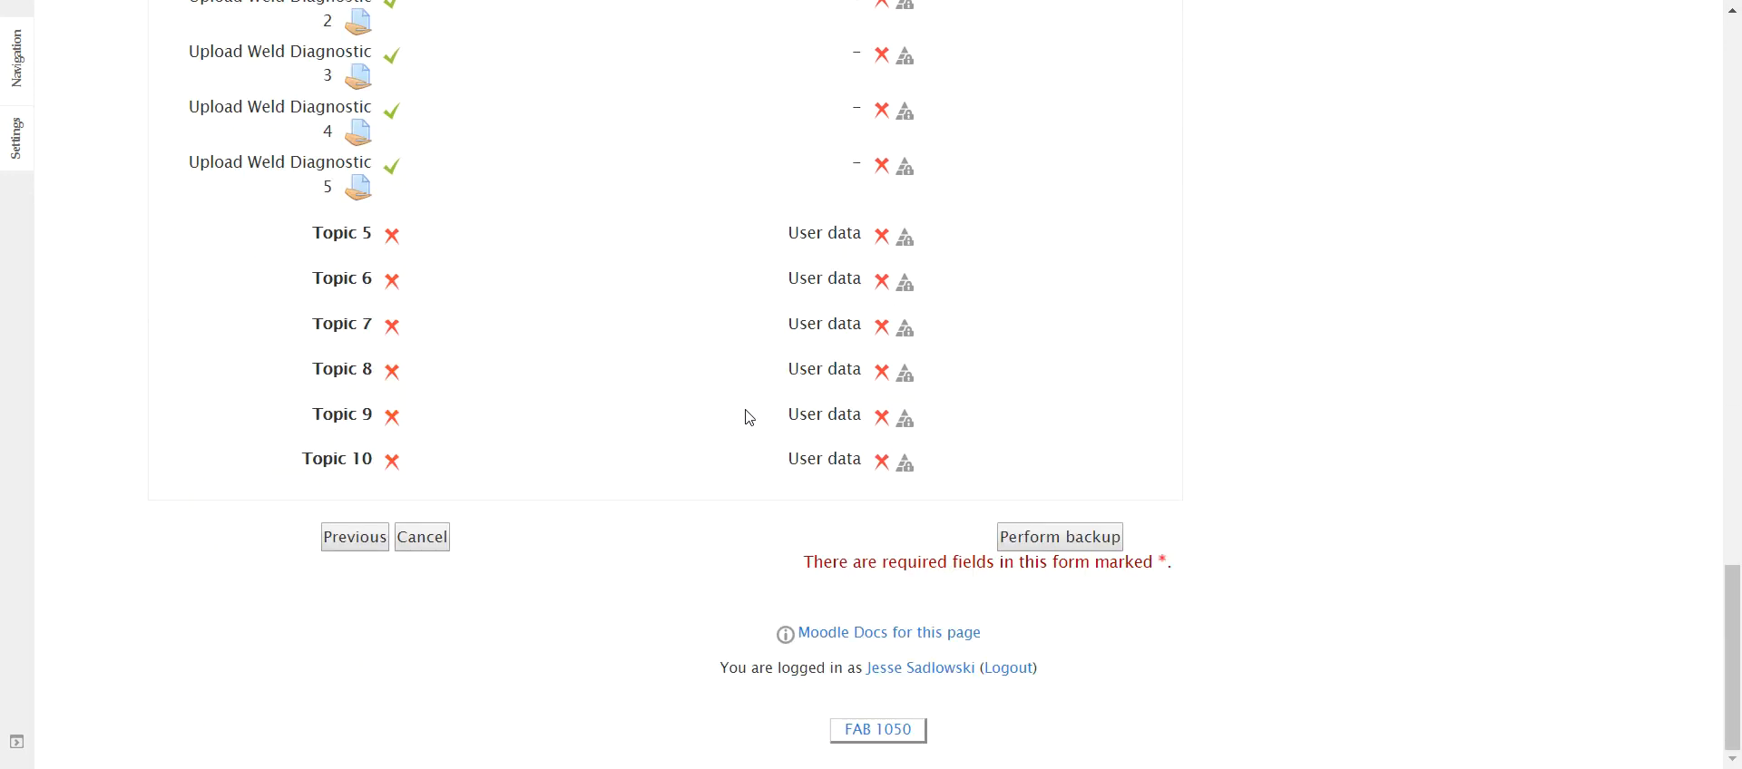
{"action": "left_click", "coordinate": [1071, 545]}
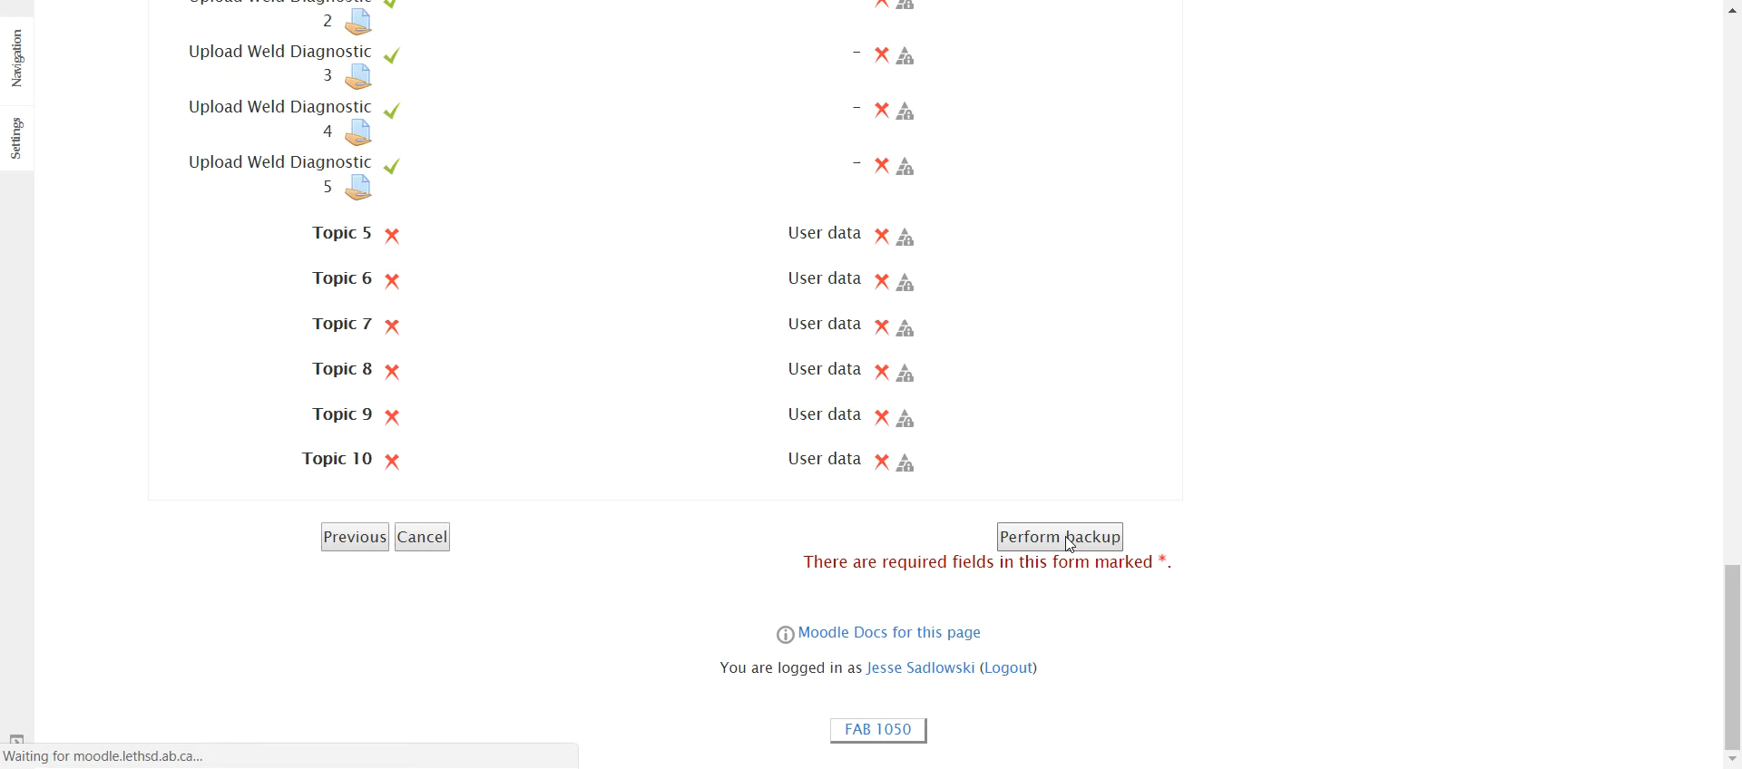
{"action": "scroll", "coordinate": [1098, 274], "scroll_direction": "up", "scroll_amount": 6}
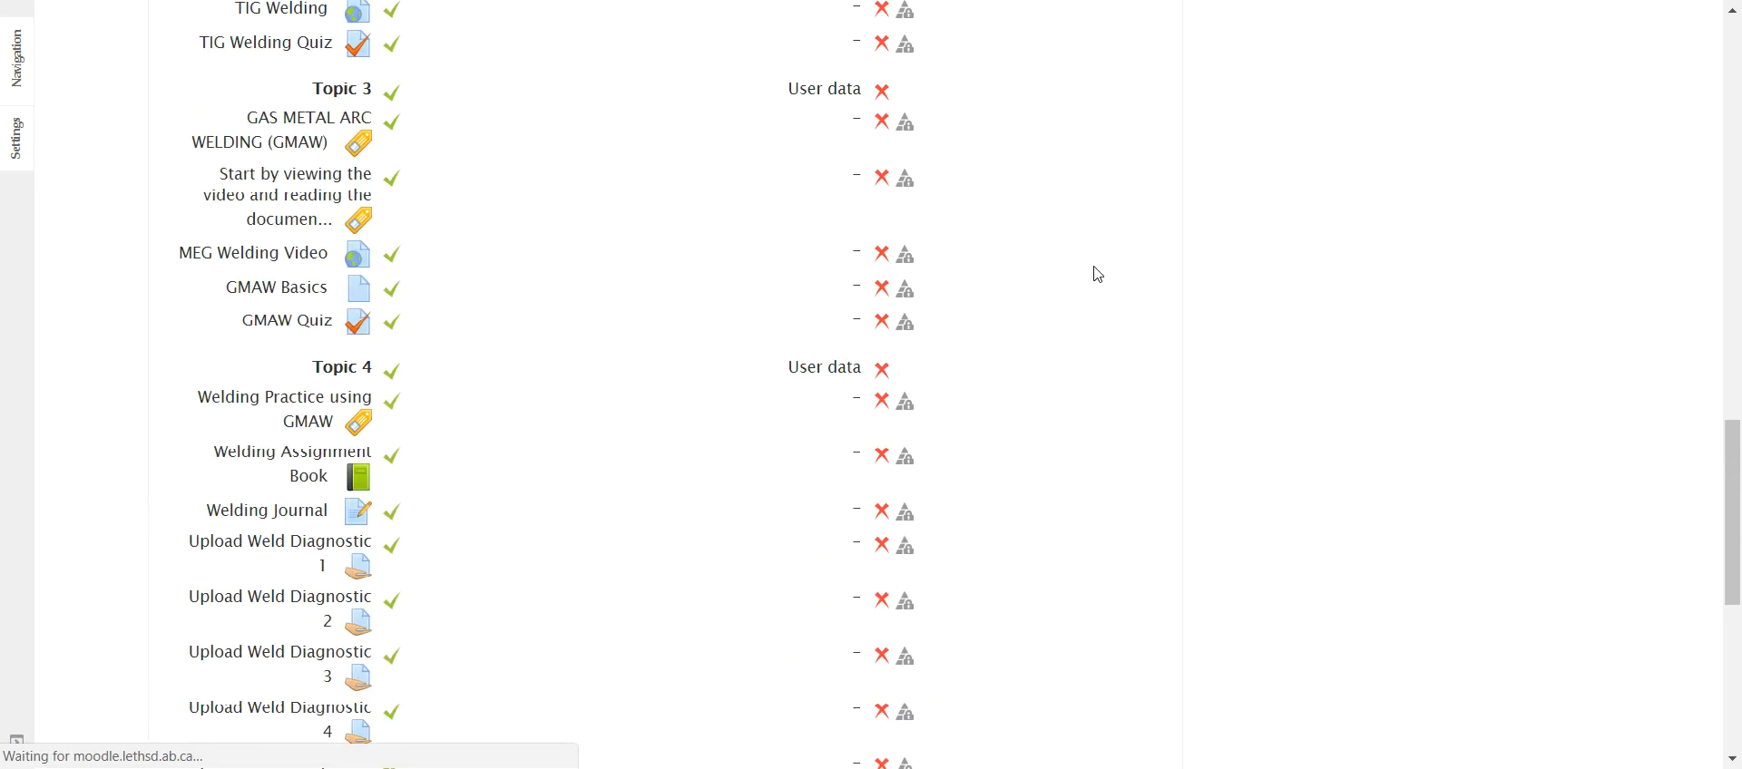
{"action": "scroll", "coordinate": [1098, 274], "scroll_direction": "up", "scroll_amount": 12}
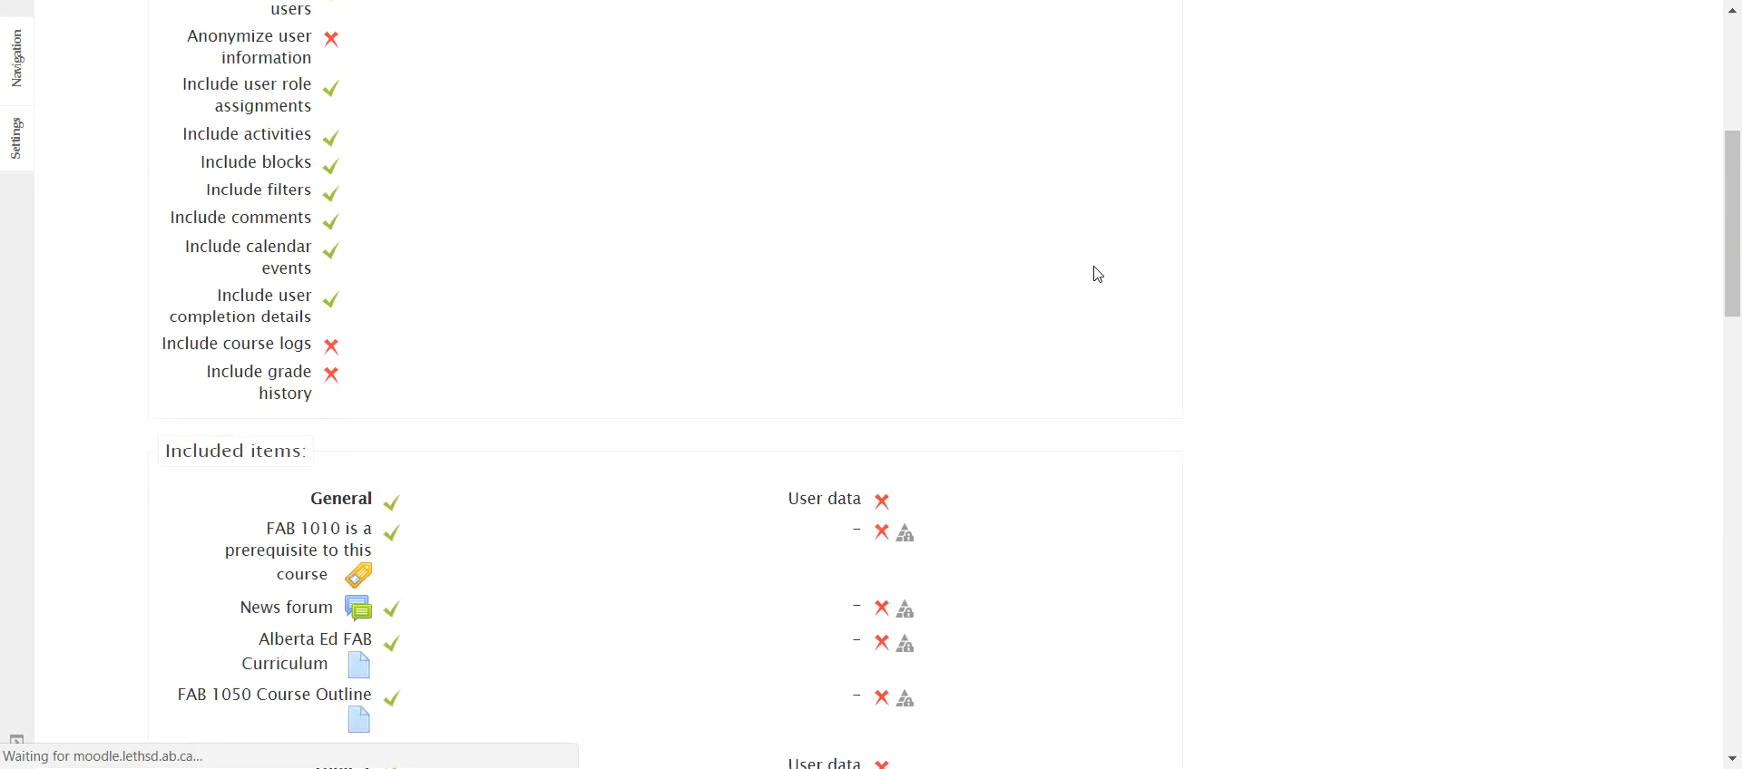
{"action": "scroll", "coordinate": [1098, 274], "scroll_direction": "up", "scroll_amount": 5}
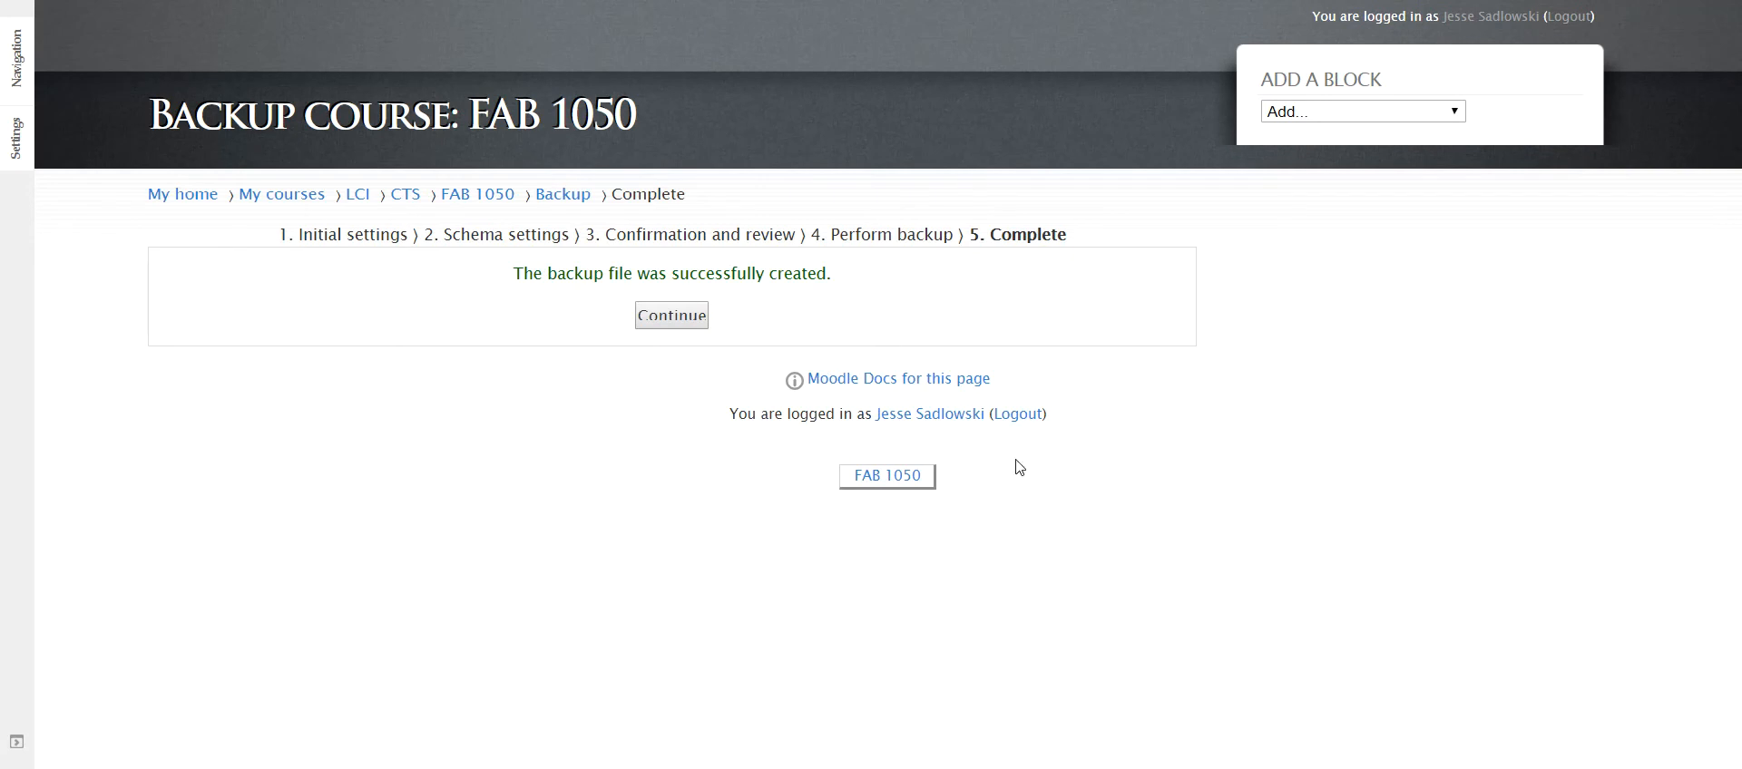
Continue to the course backup area and download fab1050_2018.mbz
{"action": "left_click", "coordinate": [690, 319]}
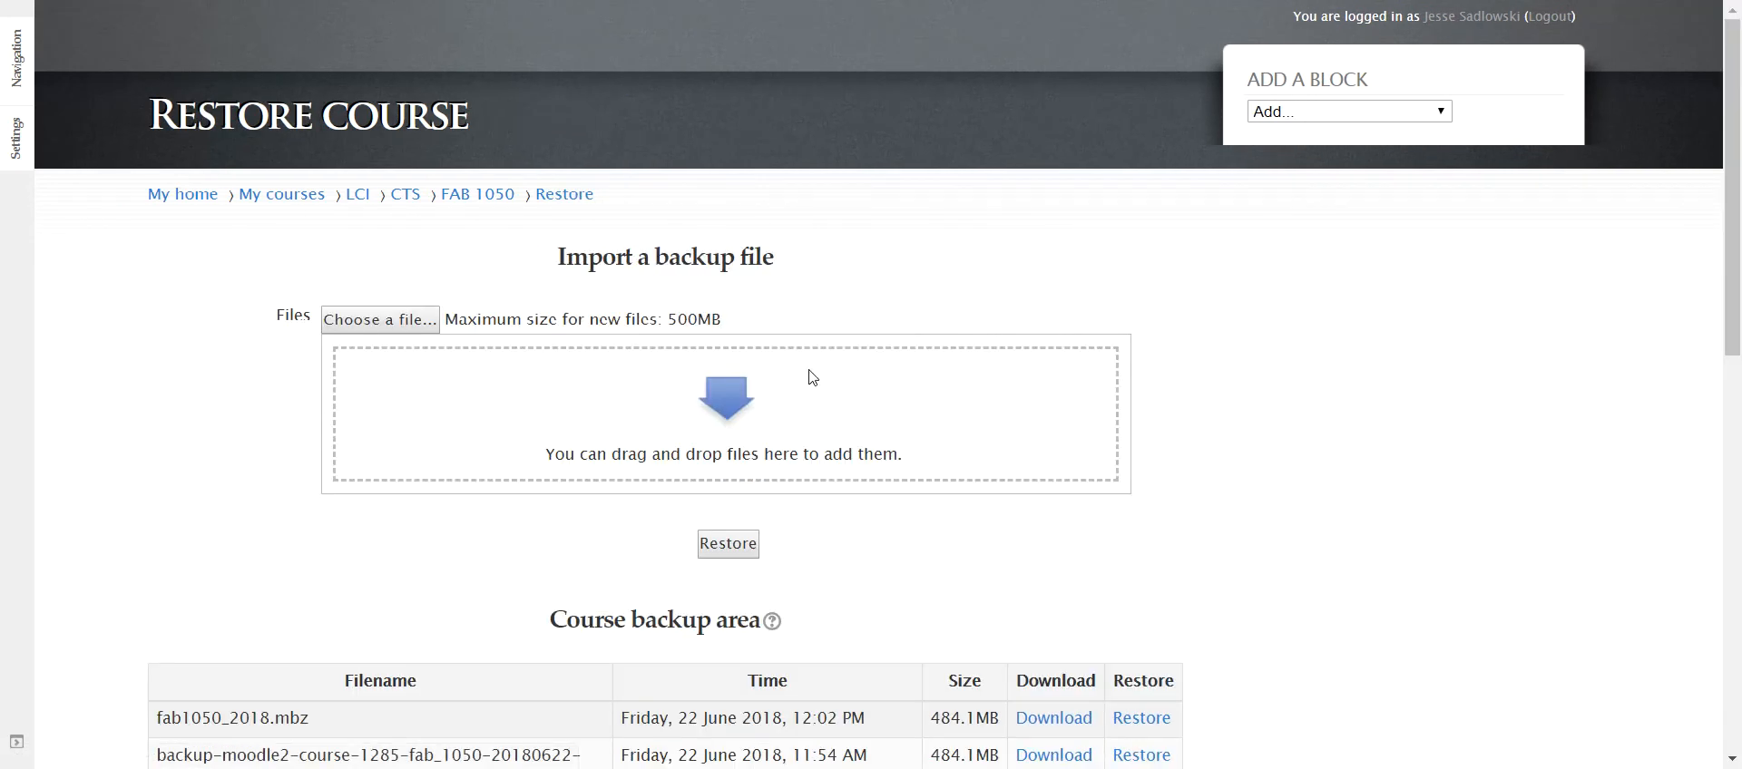
{"action": "scroll", "coordinate": [805, 511], "scroll_direction": "down", "scroll_amount": 3}
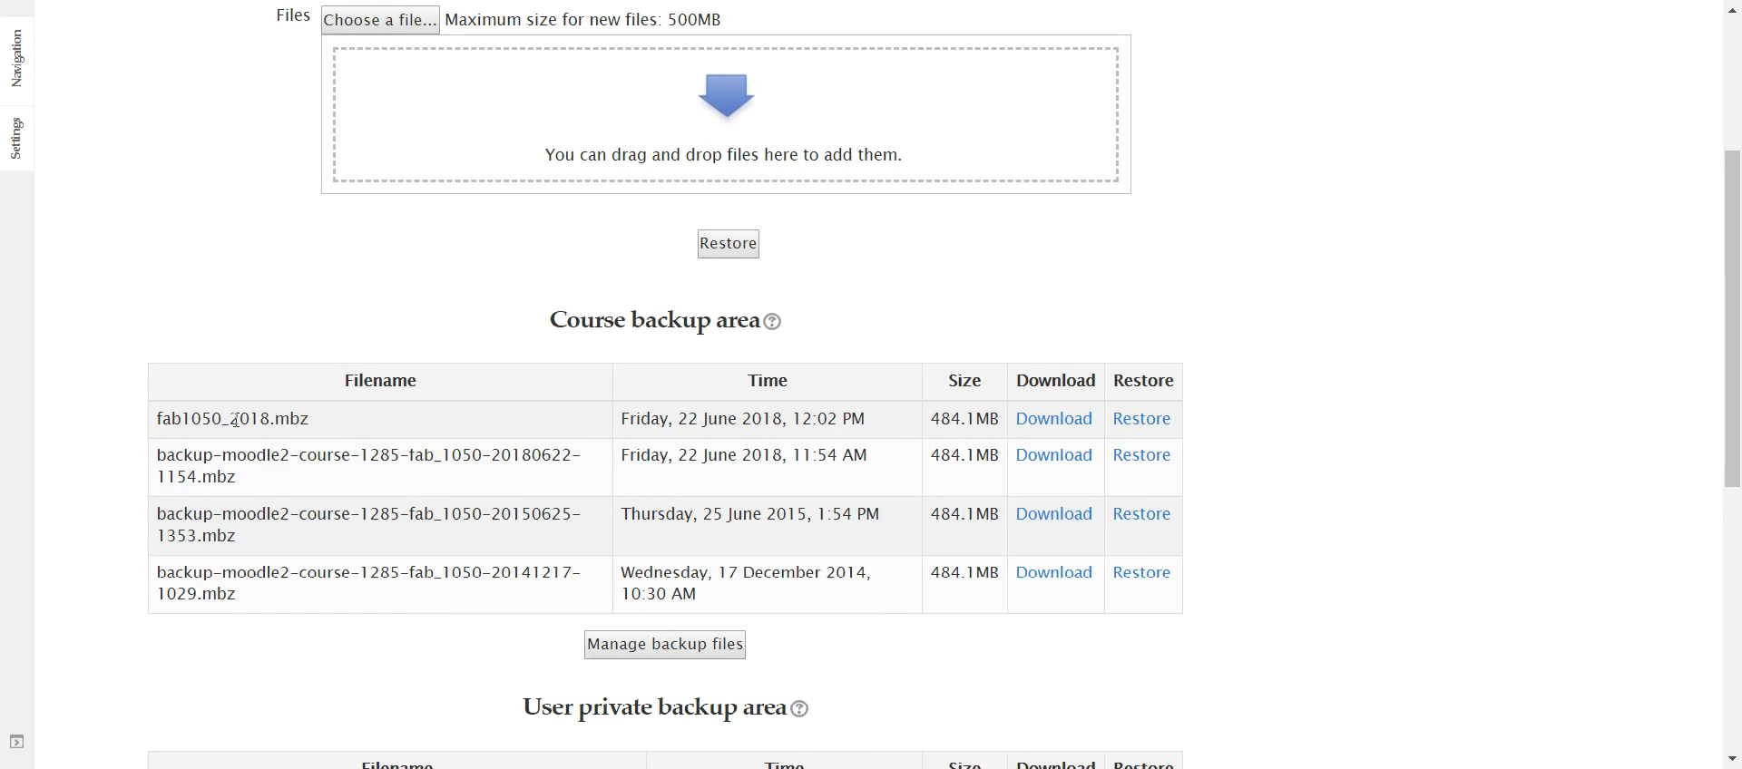
{"action": "left_click", "coordinate": [1066, 421]}
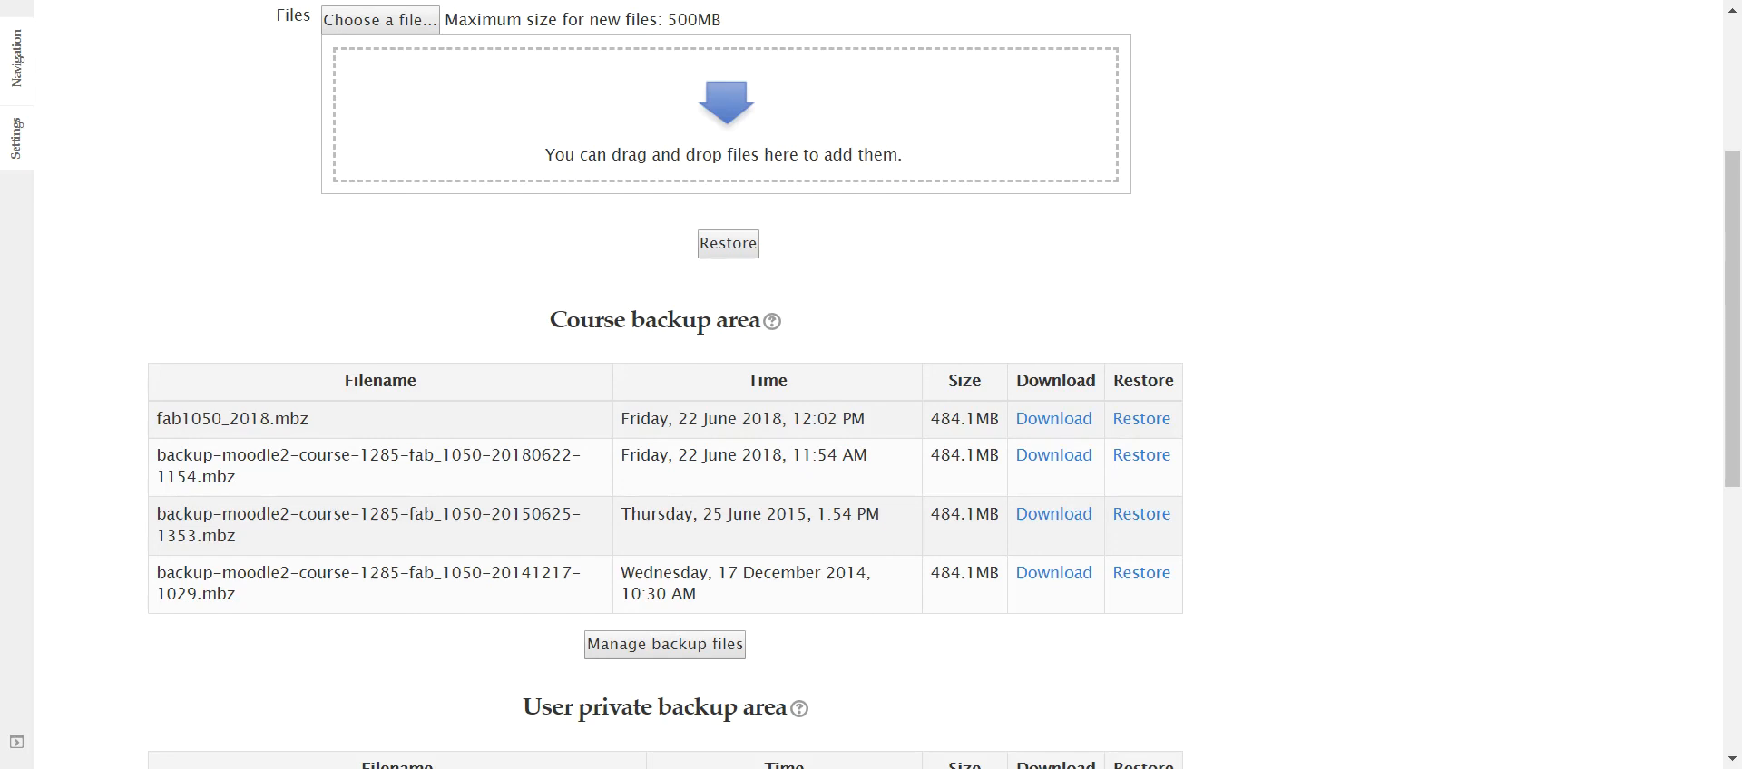
Switch to File Explorer, open the Downloads folder and search it for "FAB"
{"action": "key", "text": "super+e"}
{"action": "left_click", "coordinate": [501, 298]}
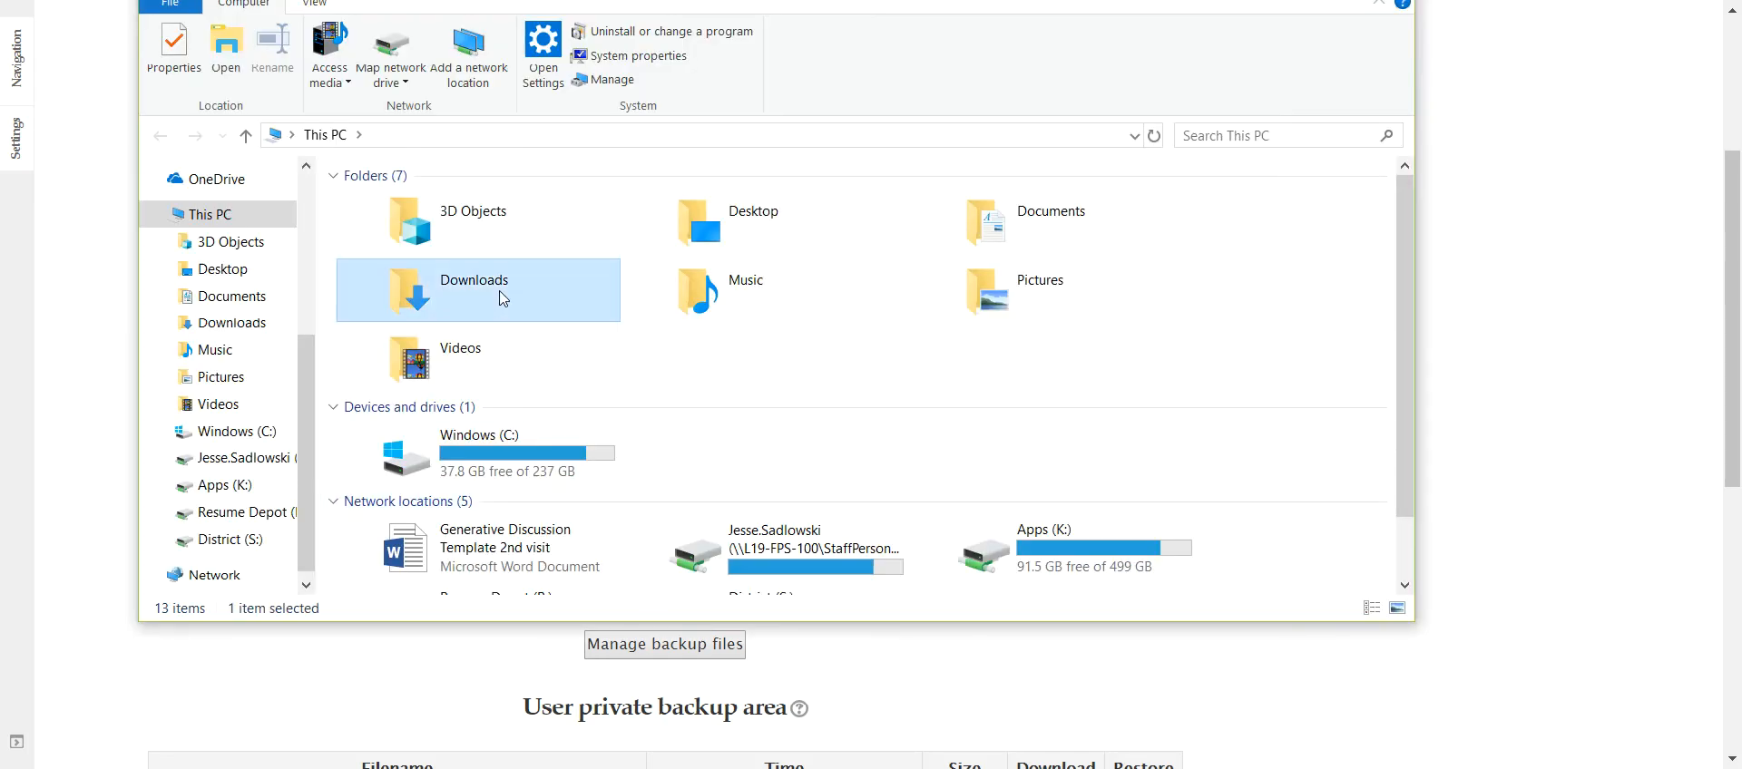
{"action": "double_click", "coordinate": [502, 298]}
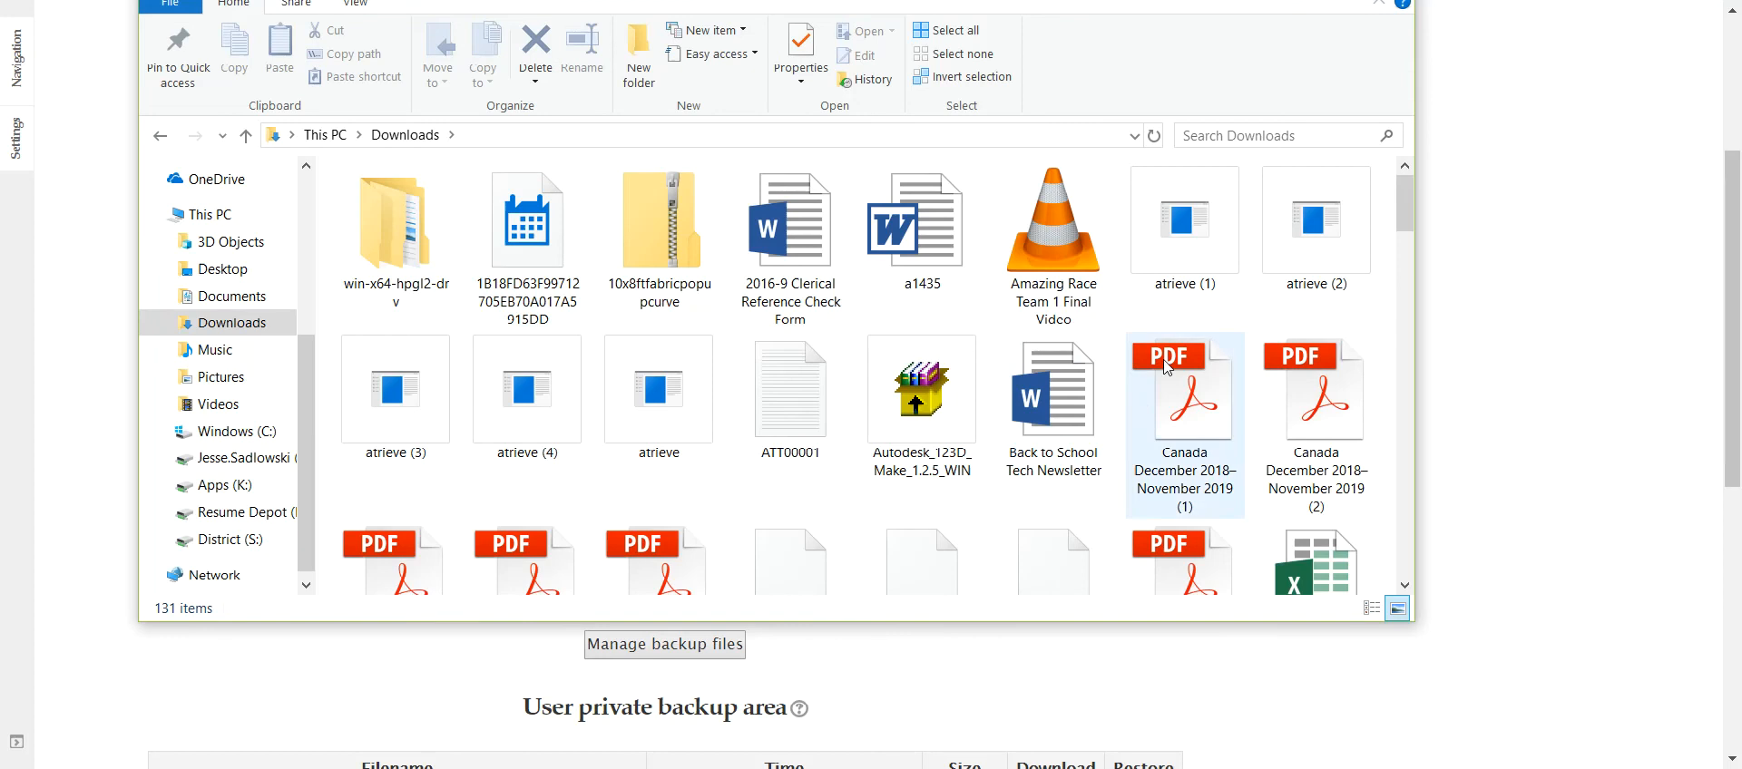
{"action": "left_click", "coordinate": [1299, 138]}
{"action": "type", "text": "FAB"}
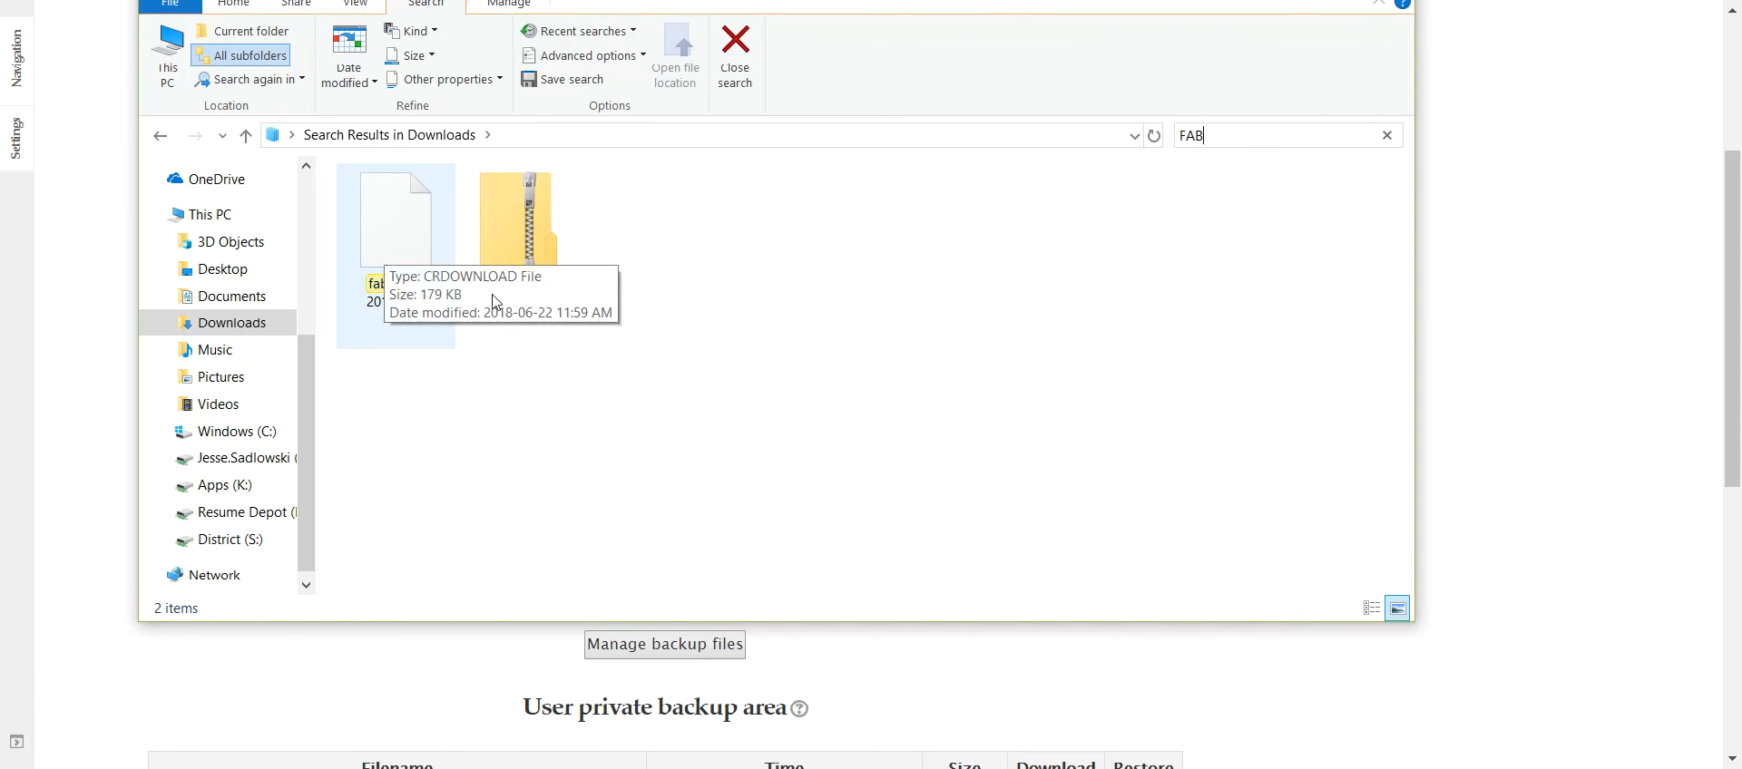
Copy the downloaded FAB 1050 backup file from the search results
{"action": "left_click", "coordinate": [389, 238]}
{"action": "right_click", "coordinate": [390, 237]}
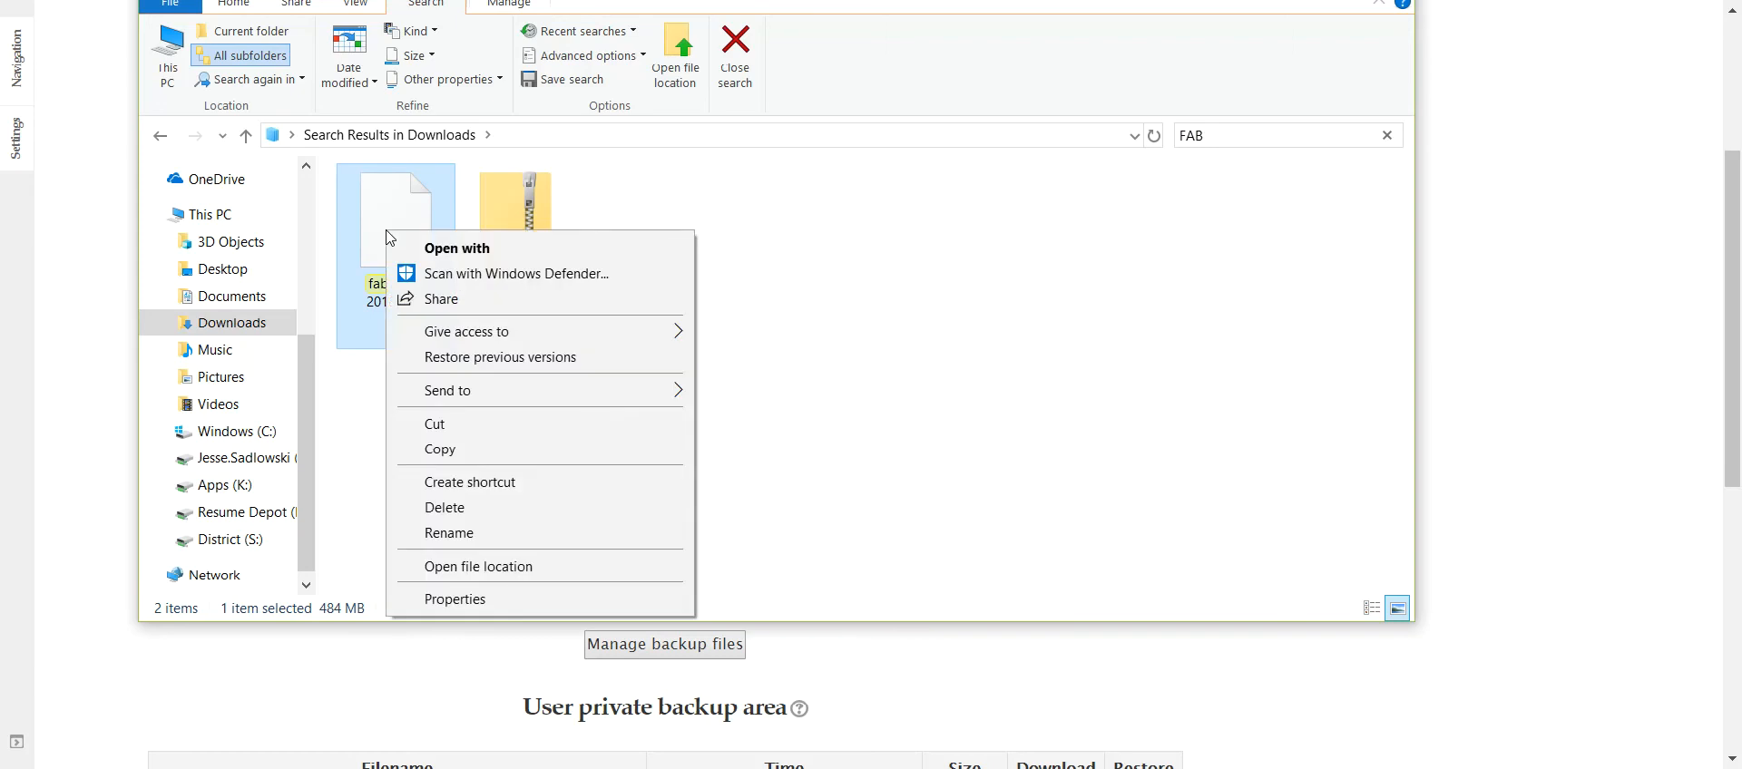
{"action": "left_click", "coordinate": [481, 451]}
Paste the copied backup file into the personal network drive (H:)
{"action": "left_click", "coordinate": [262, 461]}
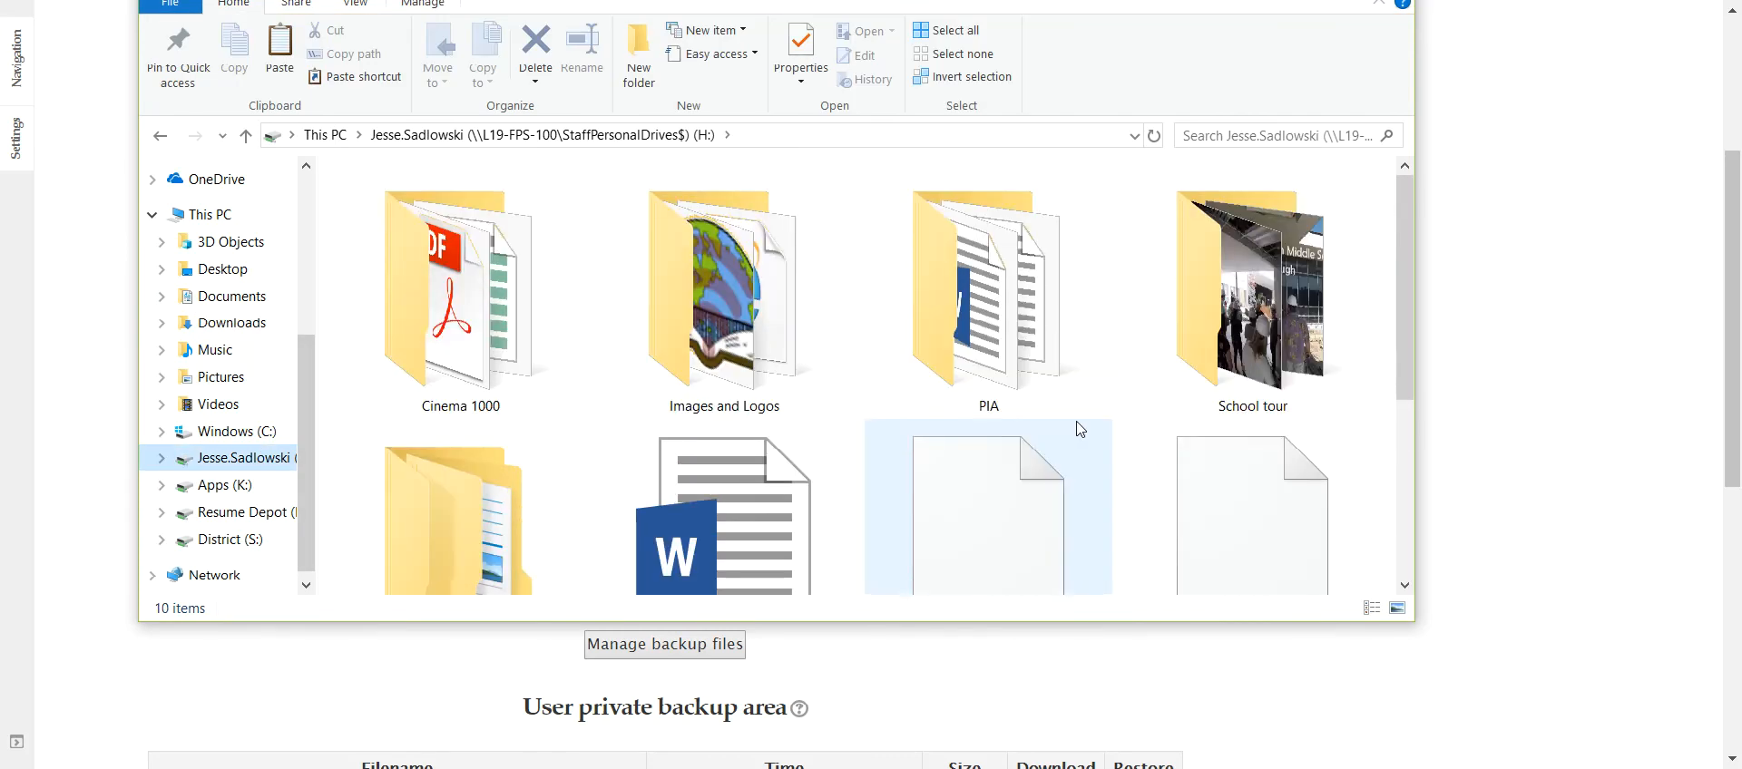
{"action": "scroll", "coordinate": [338, 474], "scroll_direction": "down", "scroll_amount": 1}
{"action": "right_click", "coordinate": [342, 462]}
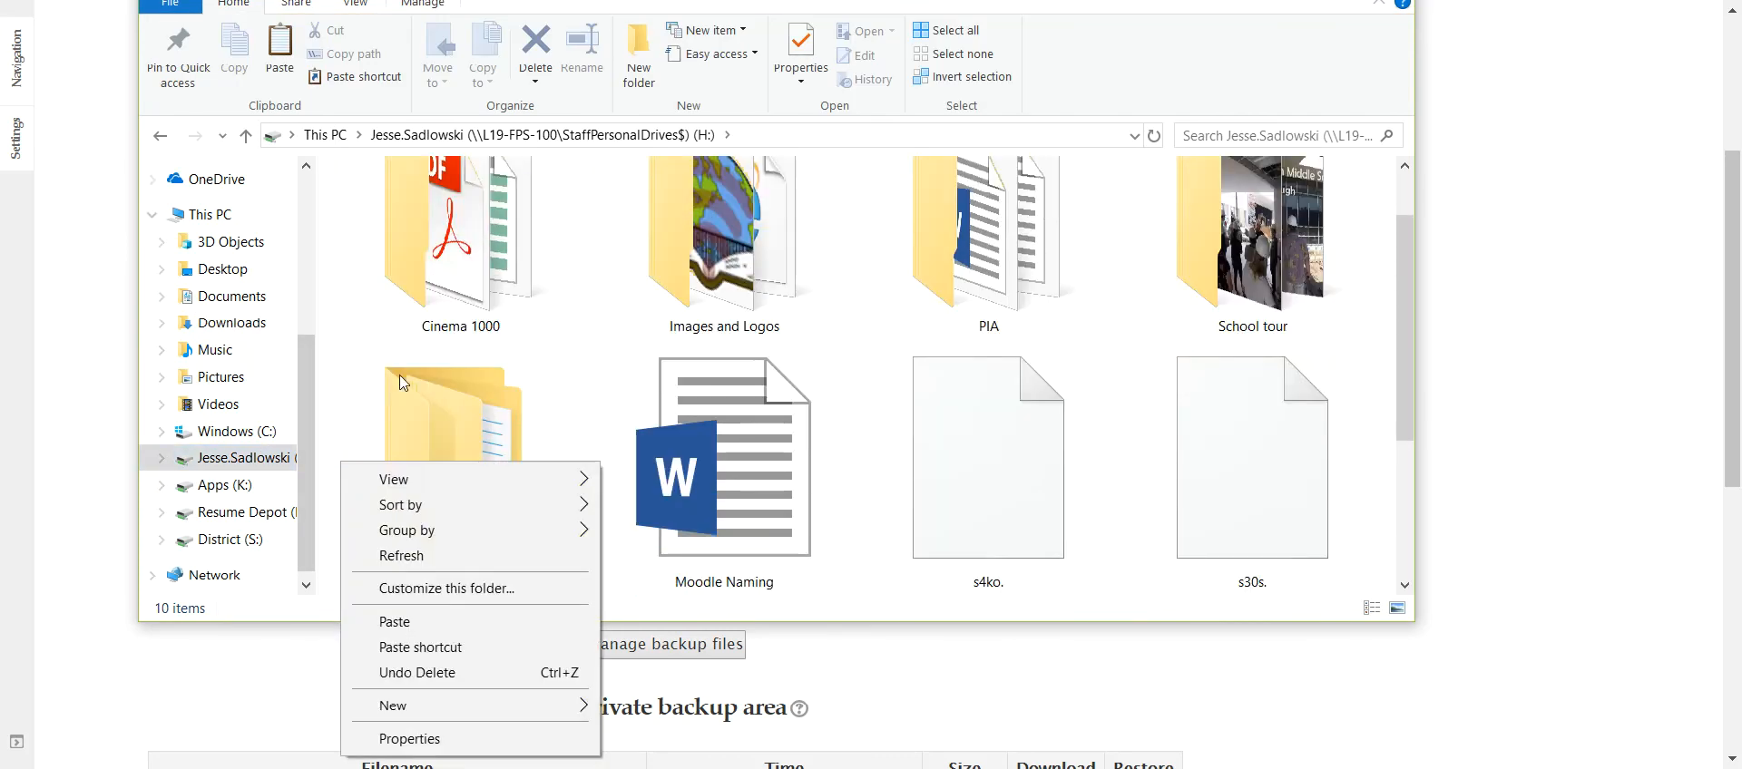
{"action": "left_click", "coordinate": [524, 352]}
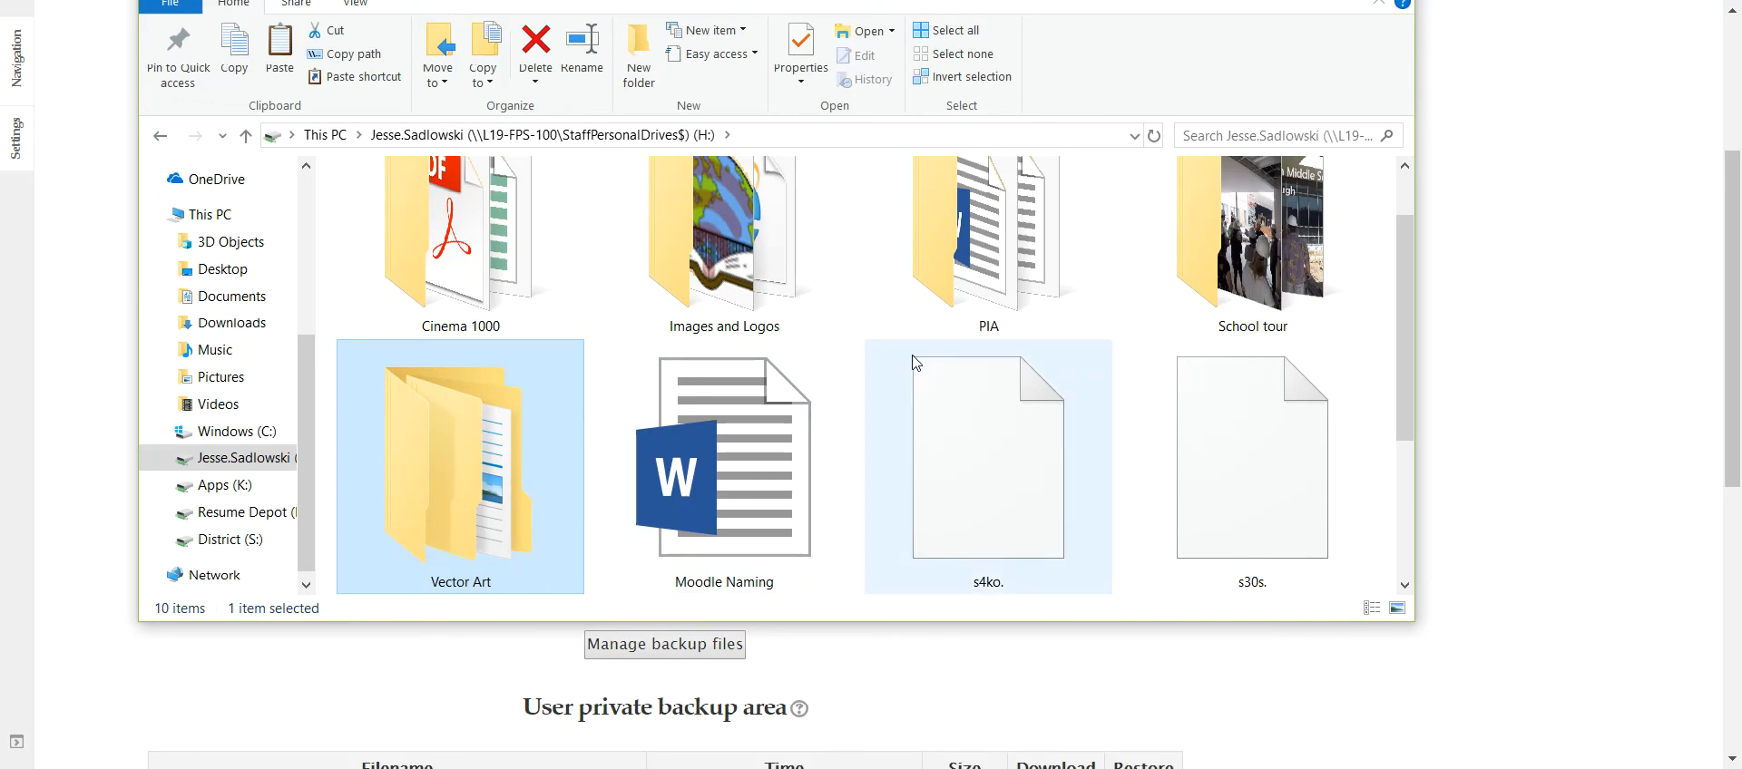
{"action": "scroll", "coordinate": [912, 363], "scroll_direction": "down", "scroll_amount": 3}
{"action": "right_click", "coordinate": [975, 450]}
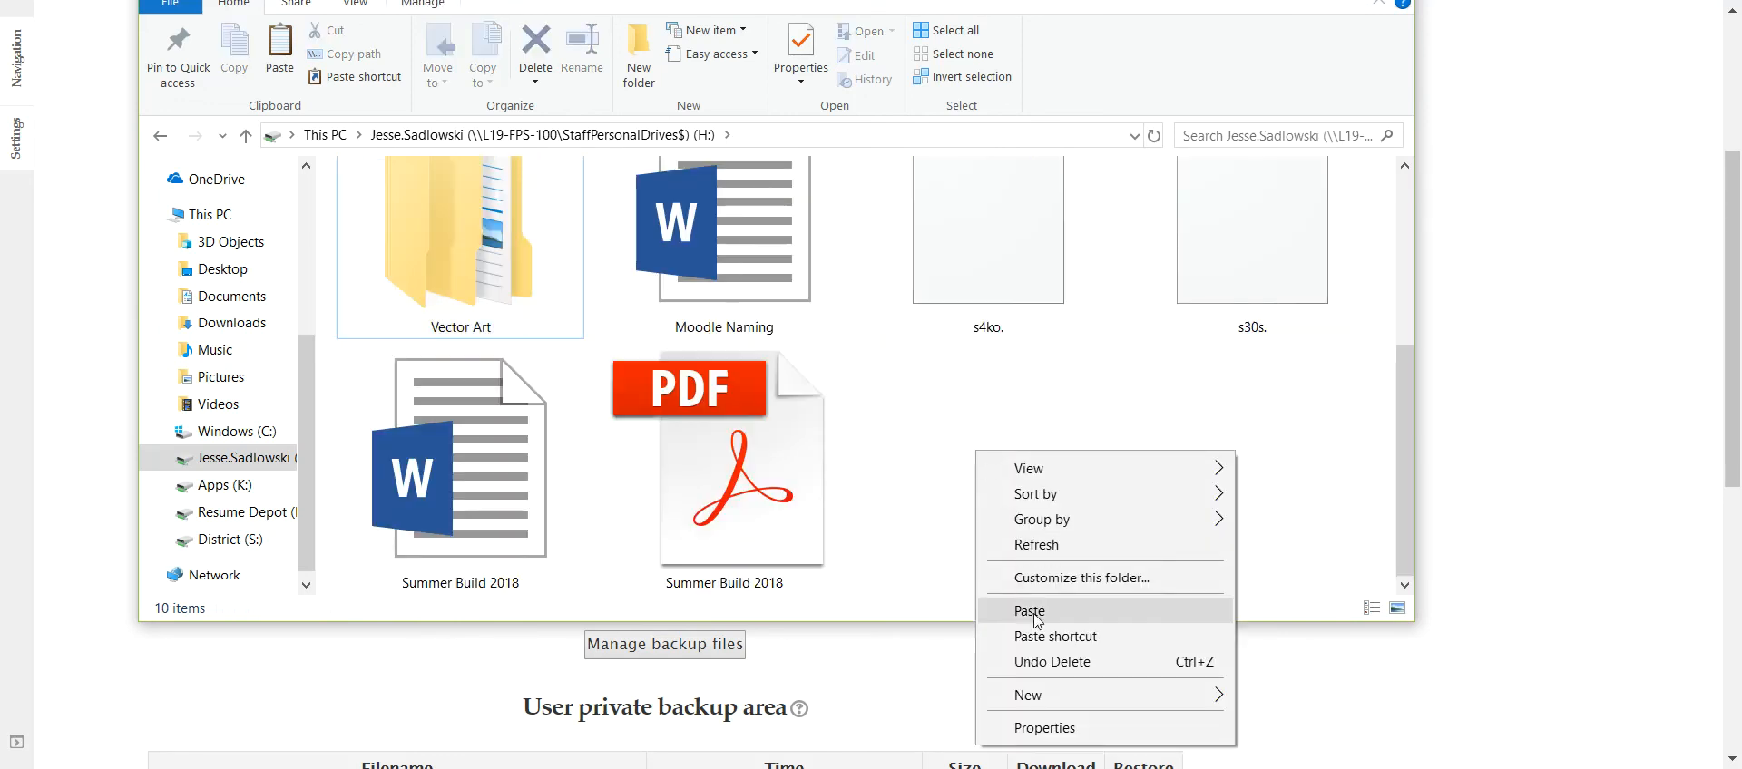
{"action": "left_click", "coordinate": [1030, 612]}
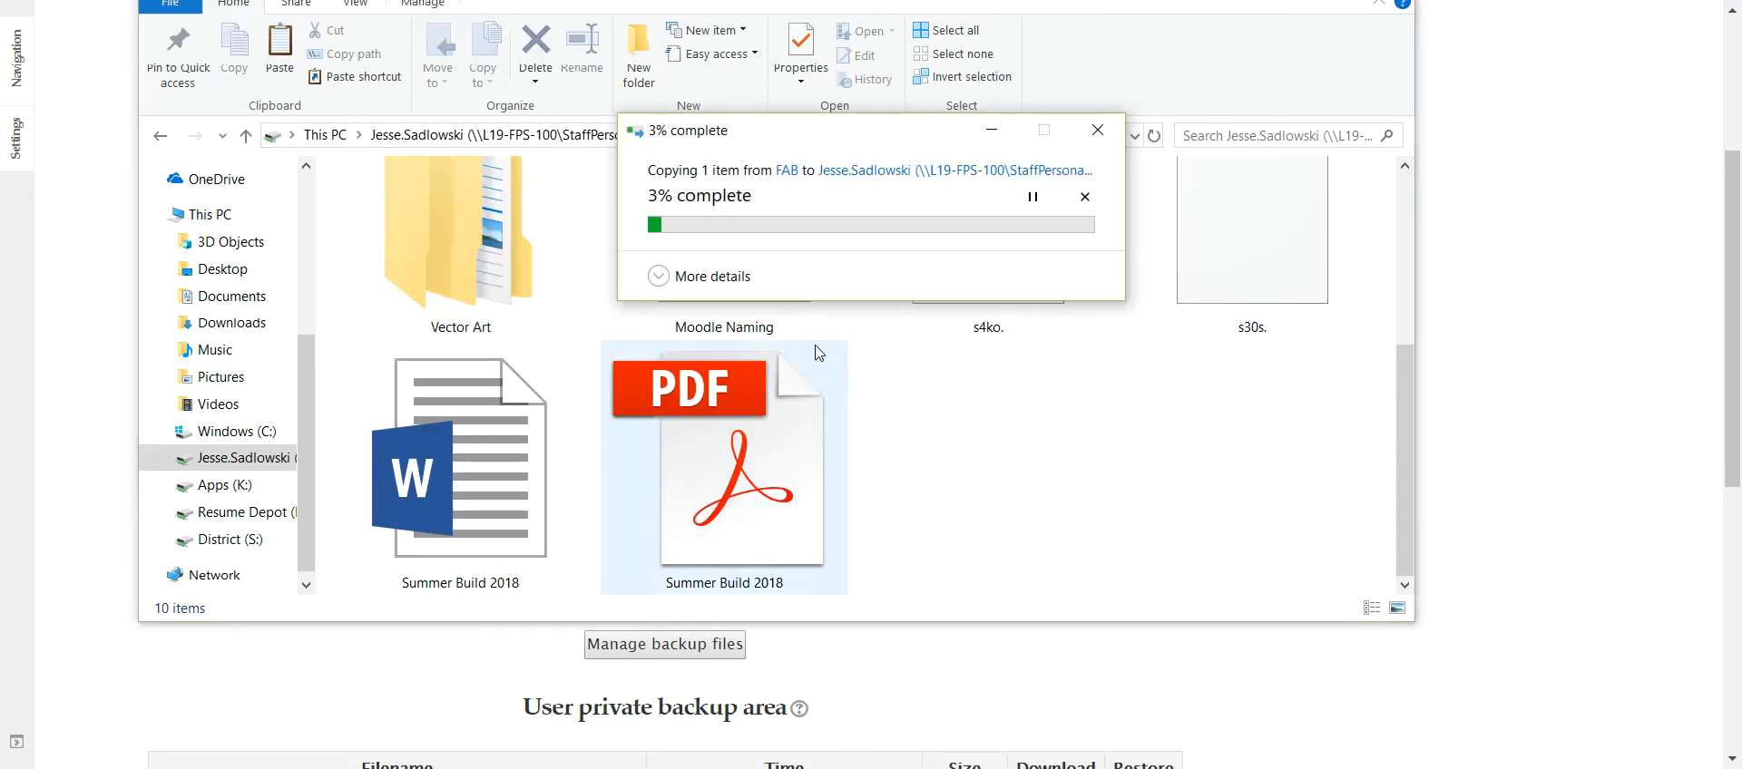